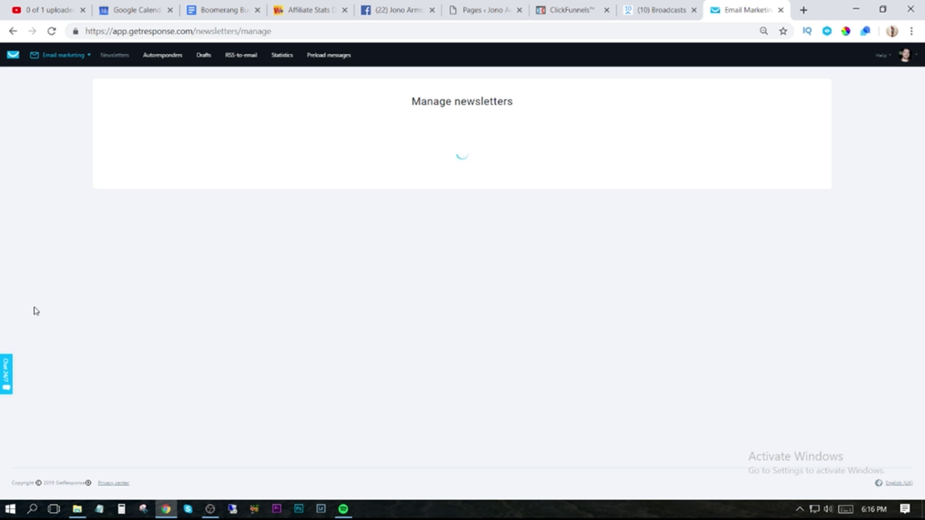
# Review the open and click rates of the sent newsletters in the GetResponse newsletter list
pyautogui.scroll(-6, 595, 285)
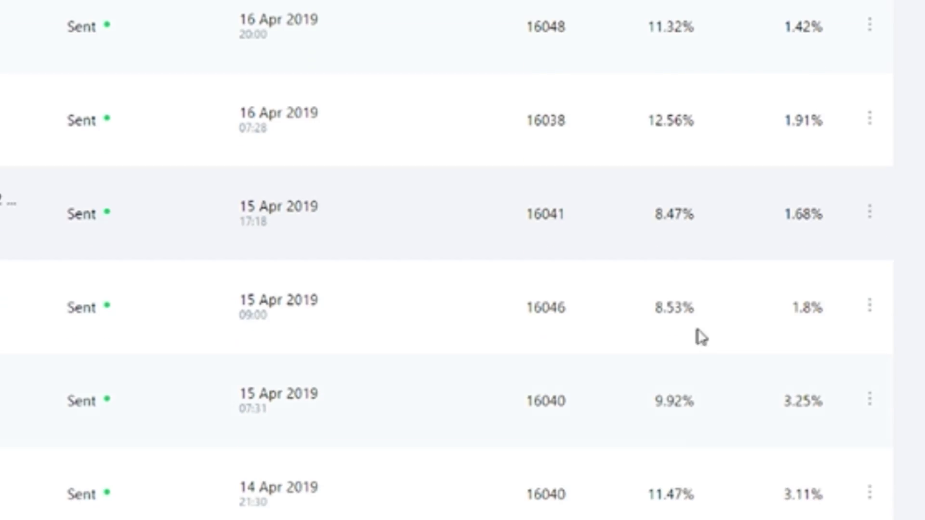
pyautogui.scroll(-2, 655, 212)
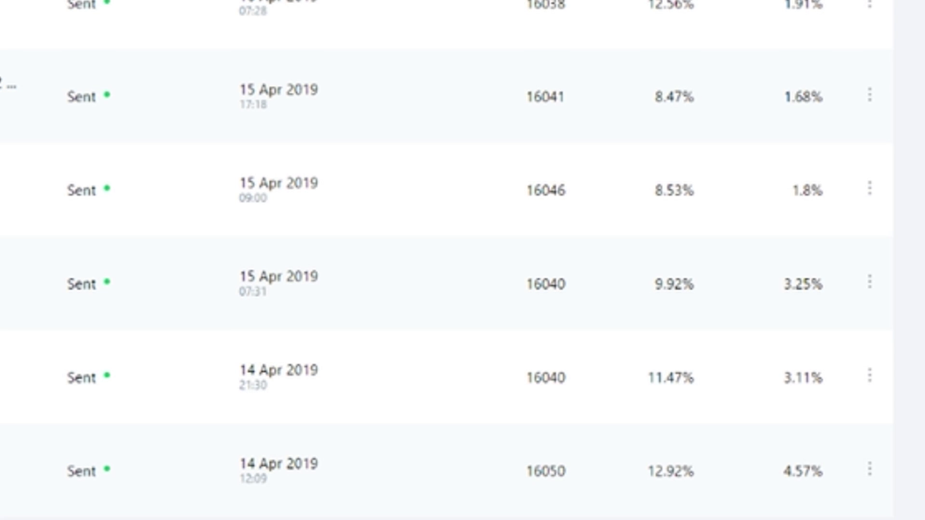
pyautogui.scroll(-2, 818, 237)
pyautogui.scroll(-8, 819, 380)
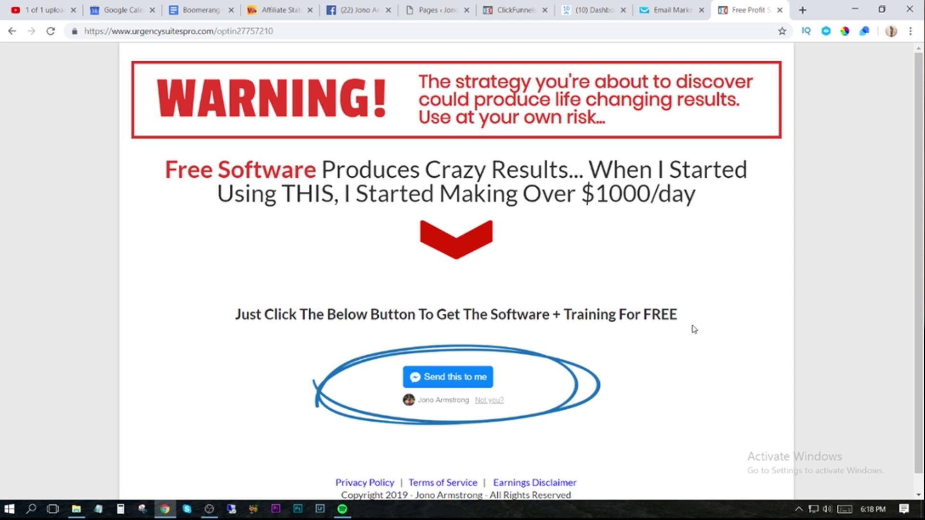
# Opt in to the free software offer through Messenger on the urgencysuitespro.com opt-in page
pyautogui.scroll(-1, 741, 336)
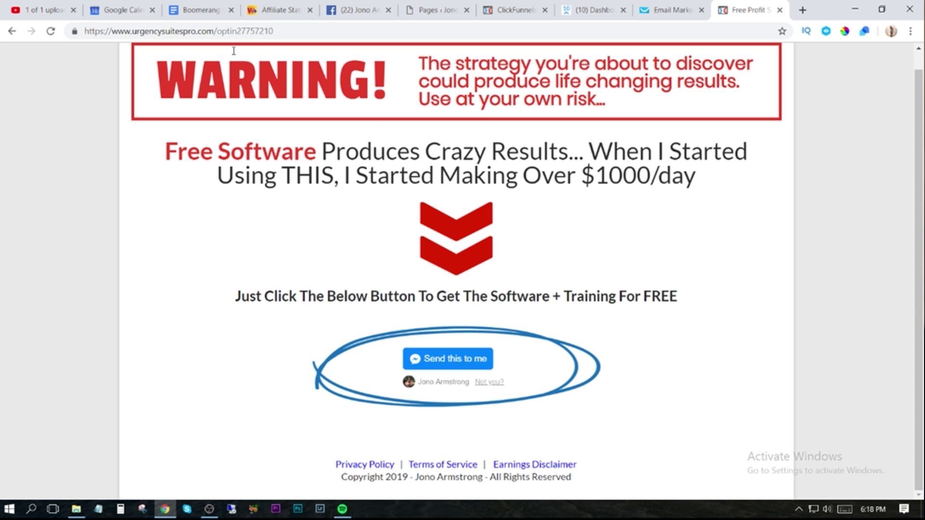
pyautogui.click(284, 29)
pyautogui.click(456, 365)
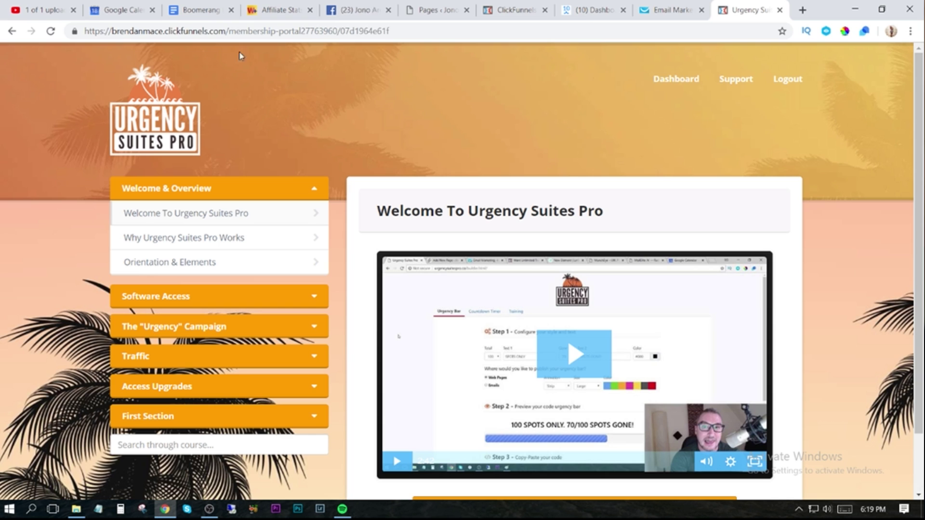
# Check the Messenger welcome message on Facebook, close the chat and return to the Urgency Suites Pro members page
pyautogui.moveTo(402, 32); pyautogui.dragTo(115, 32)
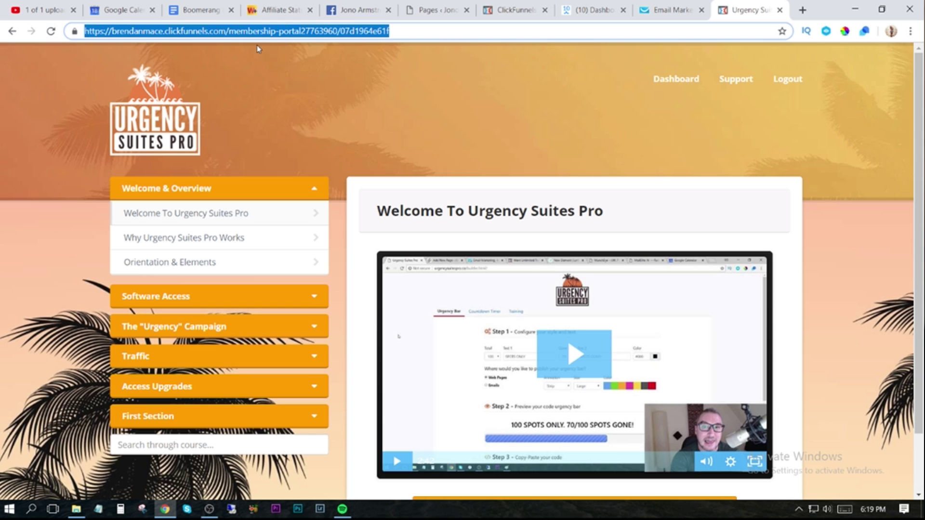
pyautogui.click(367, 13)
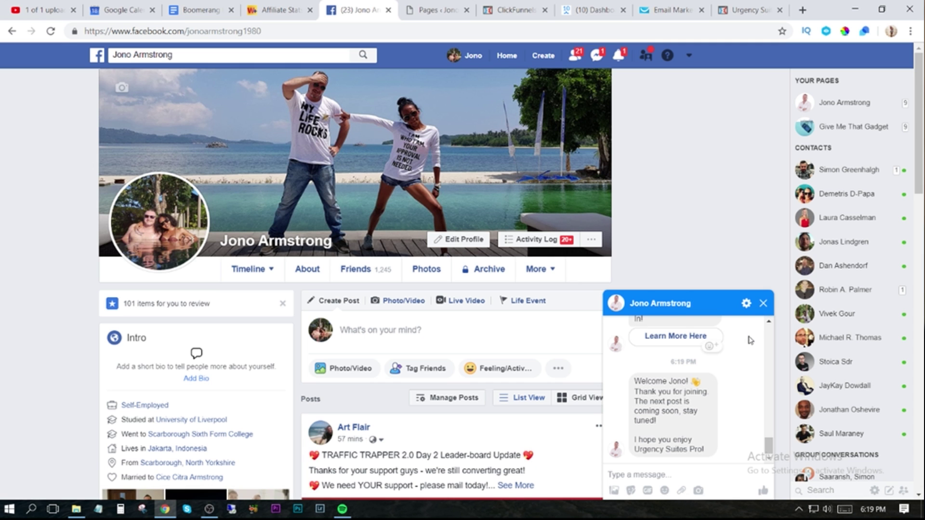
pyautogui.click(763, 303)
pyautogui.click(744, 12)
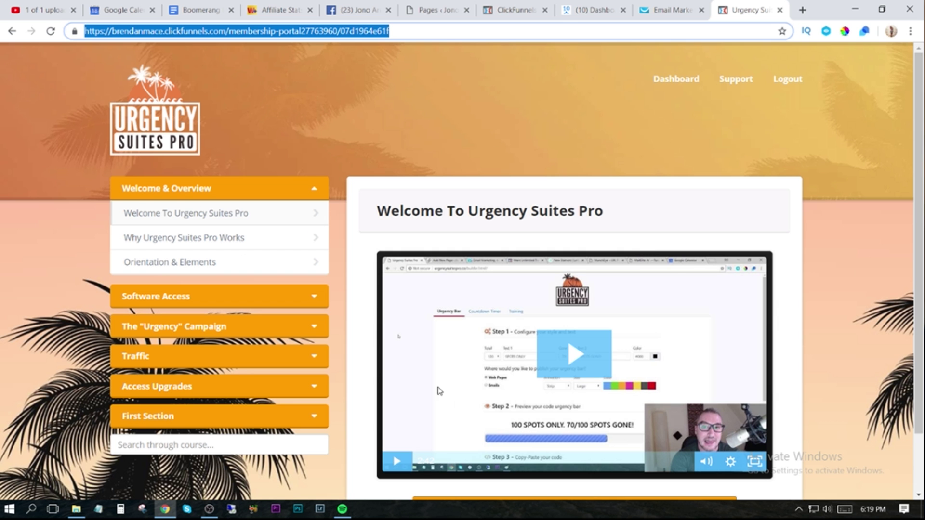
pyautogui.scroll(-2, 602, 397)
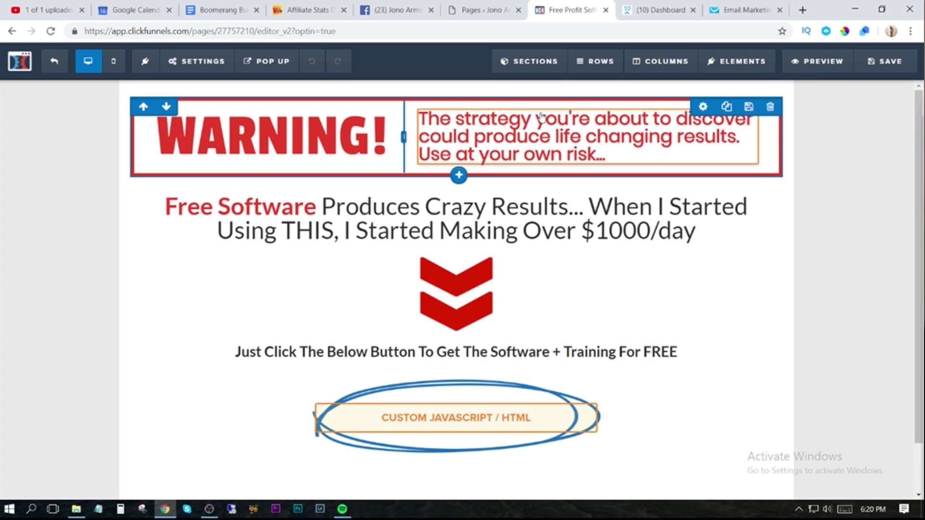
# Find the Custom JS/HTML element in the funnel editor's element library and open the settings of the page's existing custom code element
pyautogui.moveTo(718, 67)
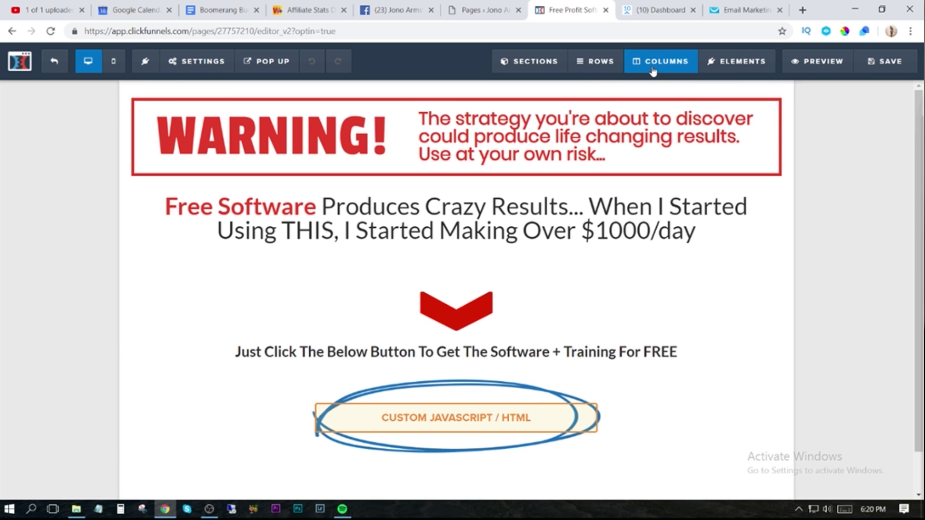
pyautogui.click(737, 88)
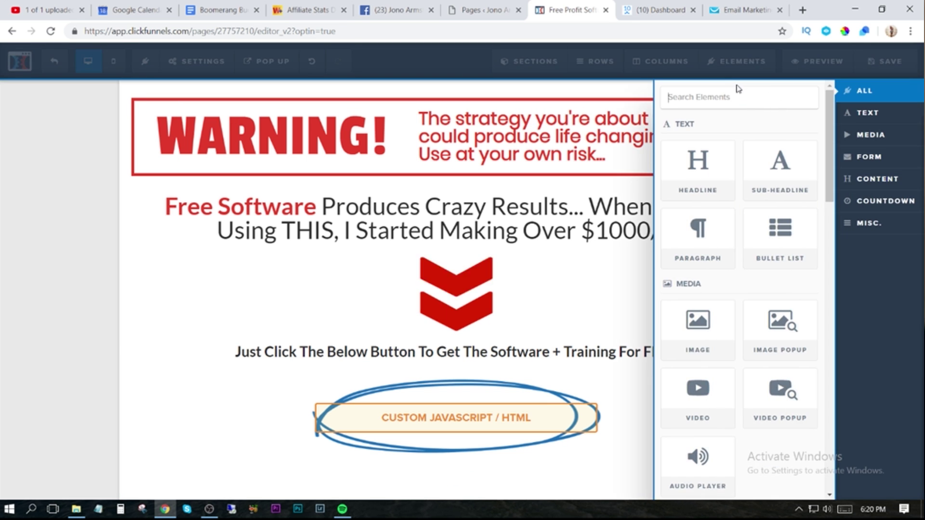
pyautogui.scroll(-9, 712, 336)
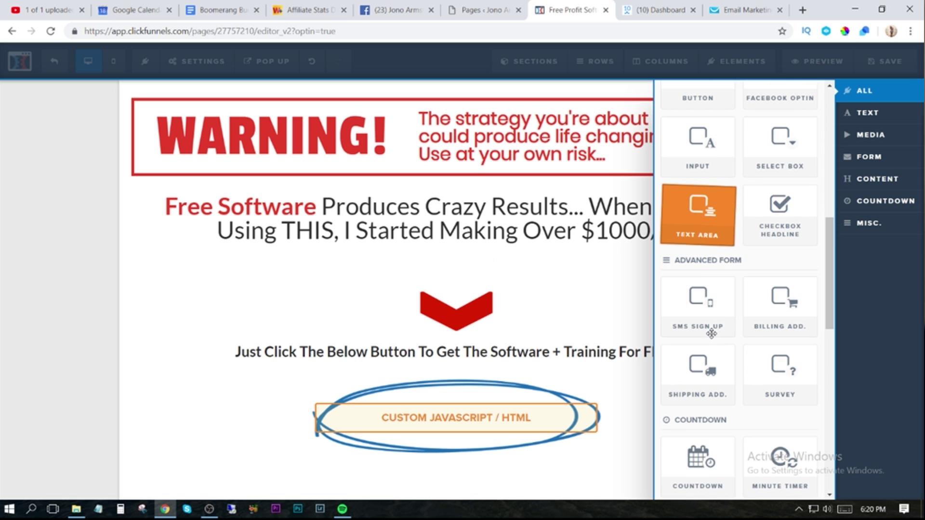
pyautogui.scroll(-2, 763, 268)
pyautogui.scroll(-9, 763, 268)
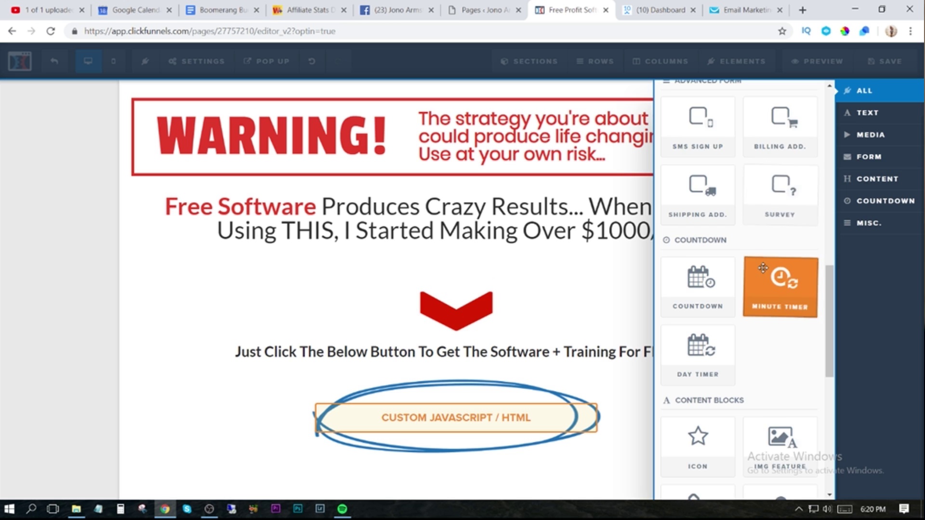
pyautogui.scroll(-2, 763, 267)
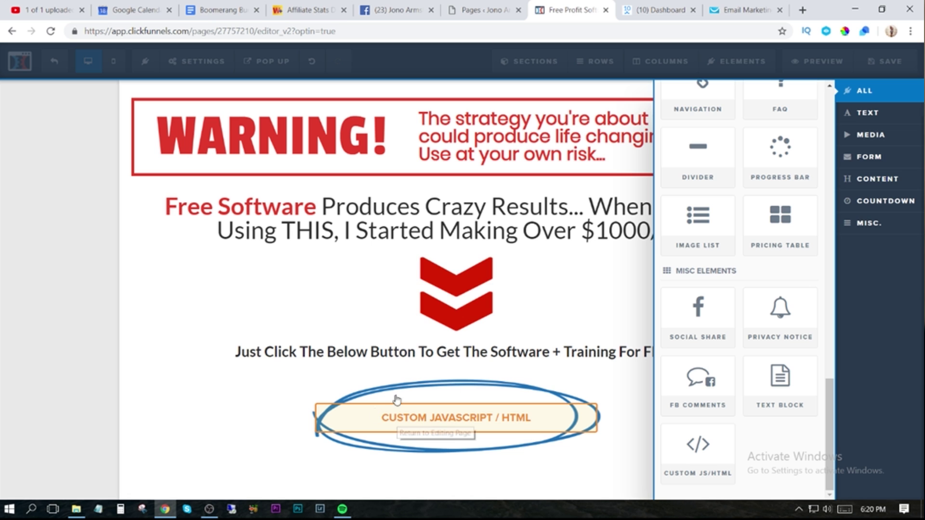
pyautogui.click(308, 374)
pyautogui.click(484, 424)
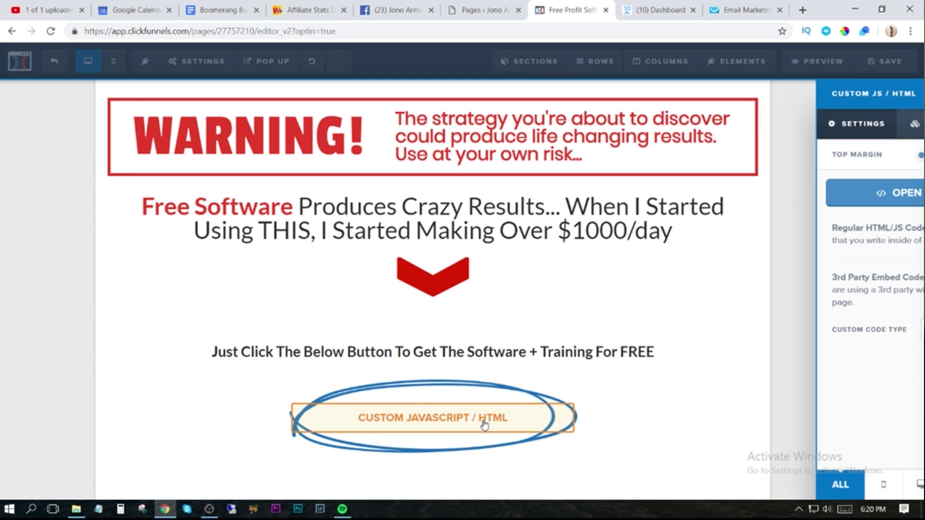
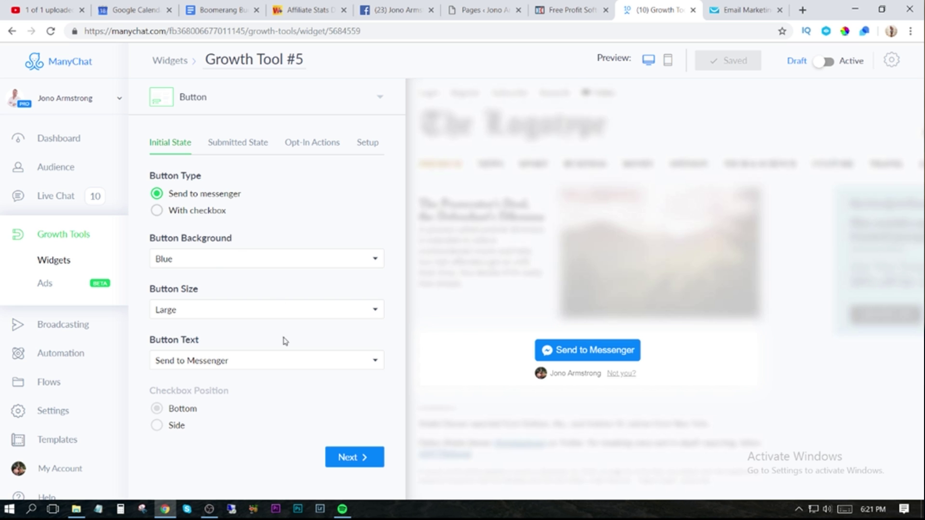
# Set the growth tool's button text to Get Started in ManyChat
pyautogui.click(259, 365)
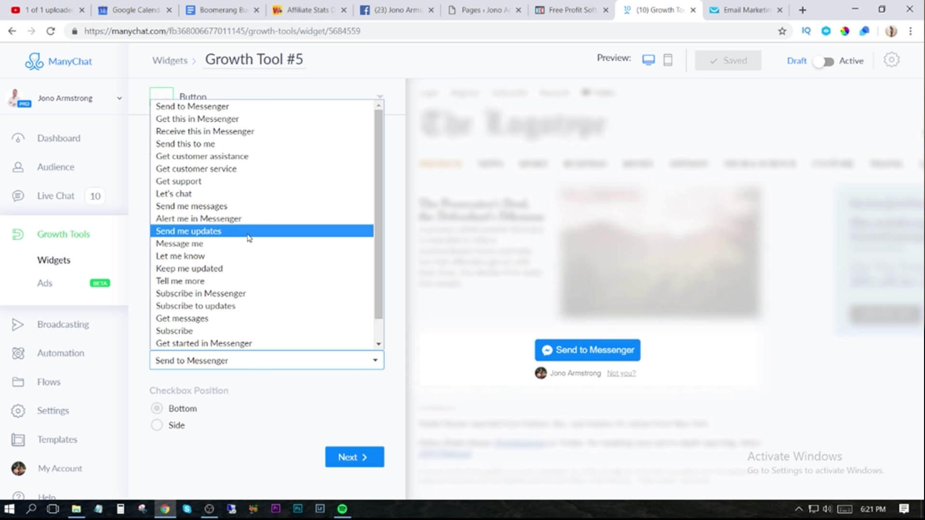
pyautogui.scroll(-1, 252, 255)
pyautogui.scroll(1, 246, 294)
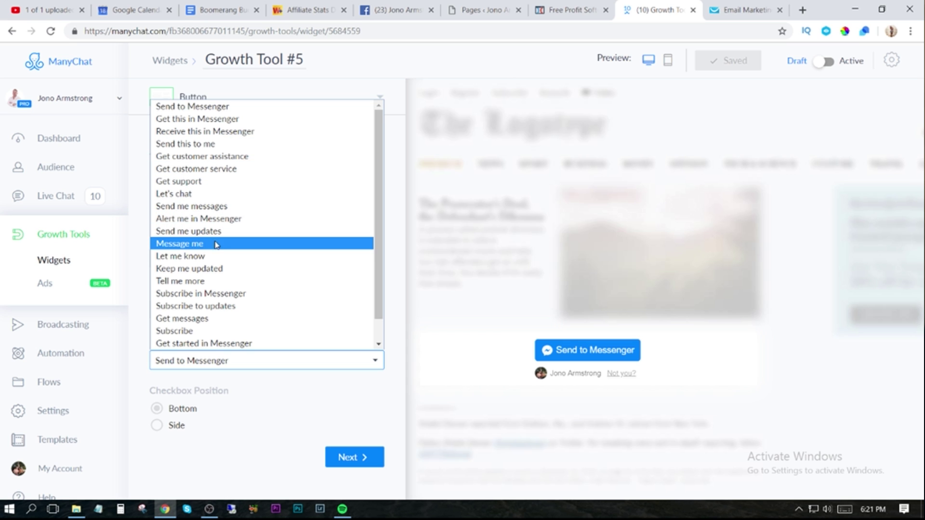
pyautogui.scroll(-1, 228, 255)
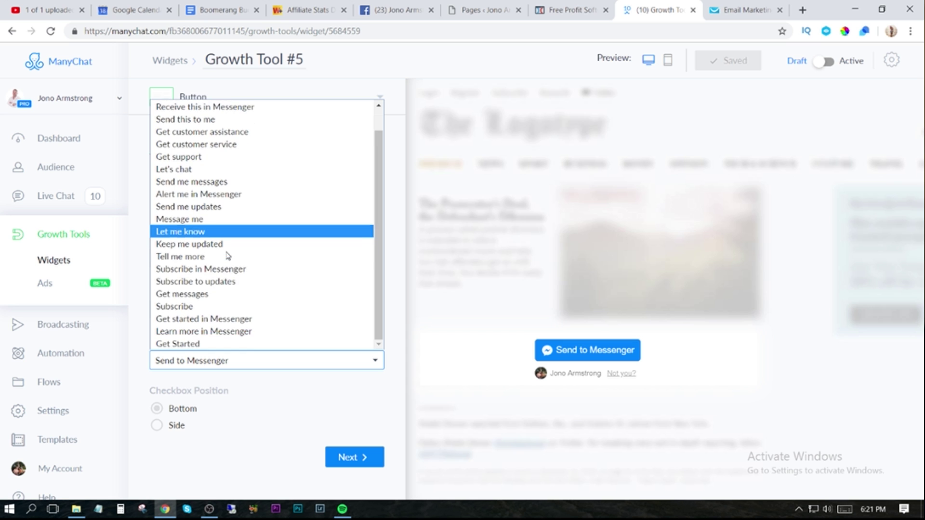
pyautogui.click(184, 343)
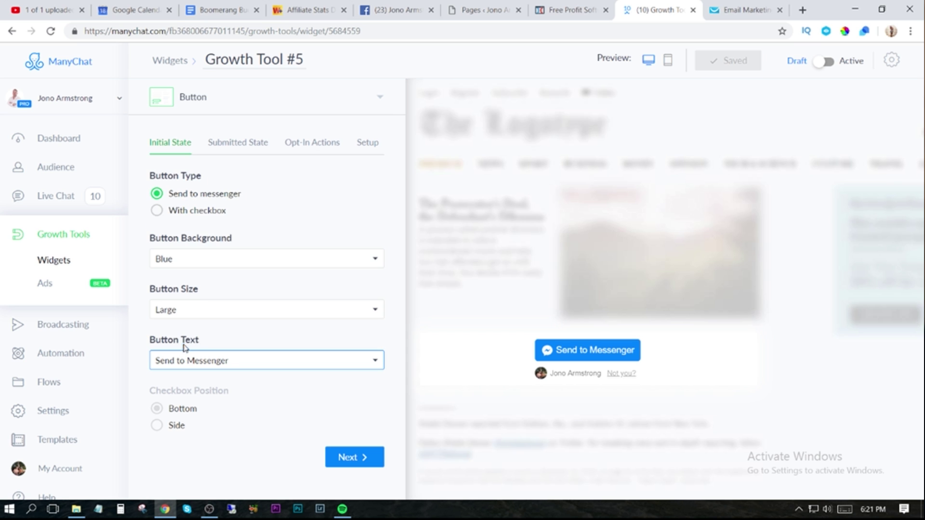
# Advance the growth tool to its Submitted State and enable Redirect to URL
pyautogui.click(575, 11)
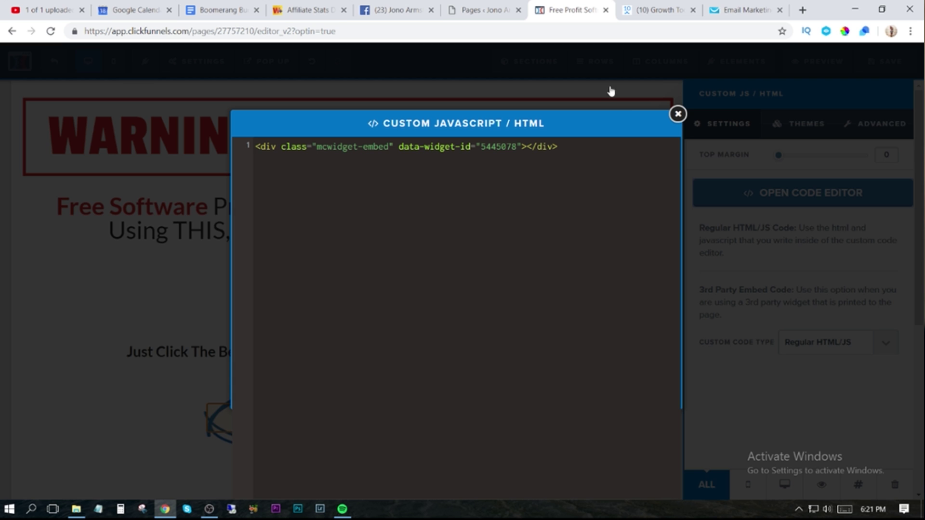
pyautogui.click(664, 11)
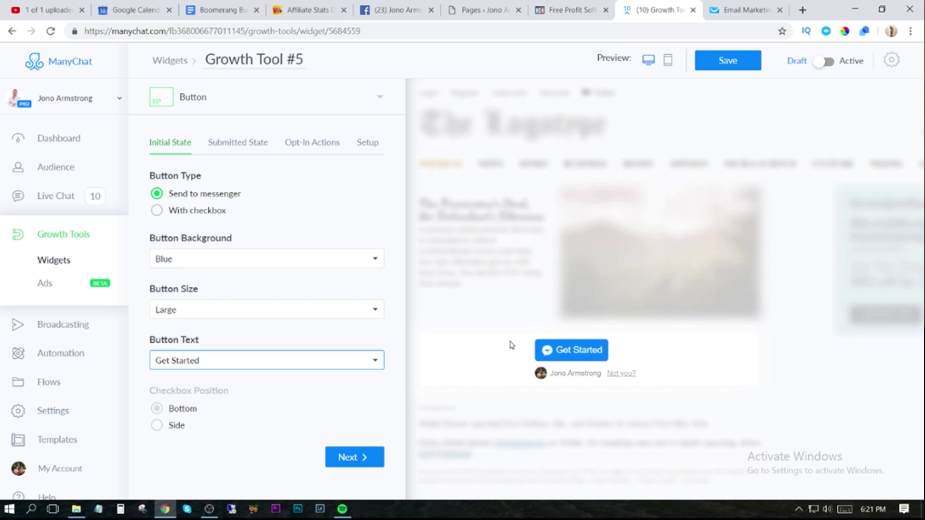
pyautogui.click(357, 457)
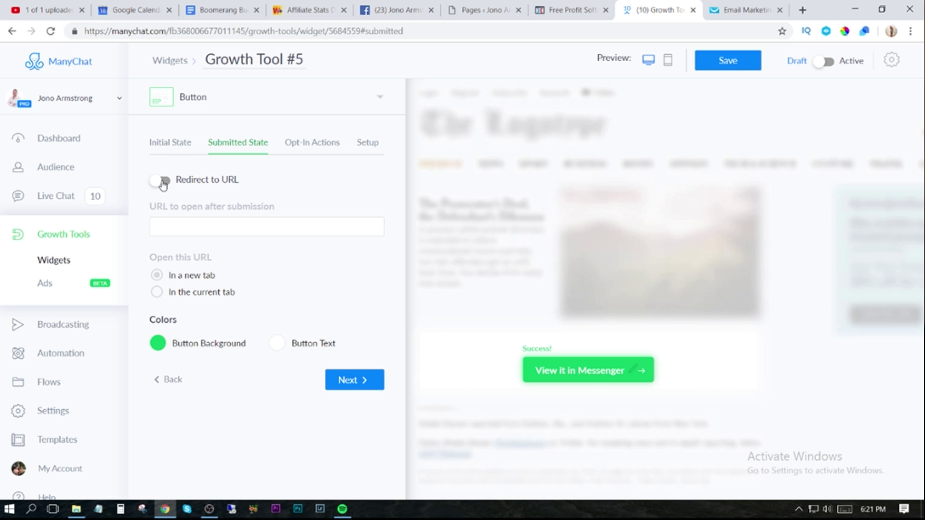
pyautogui.click(164, 181)
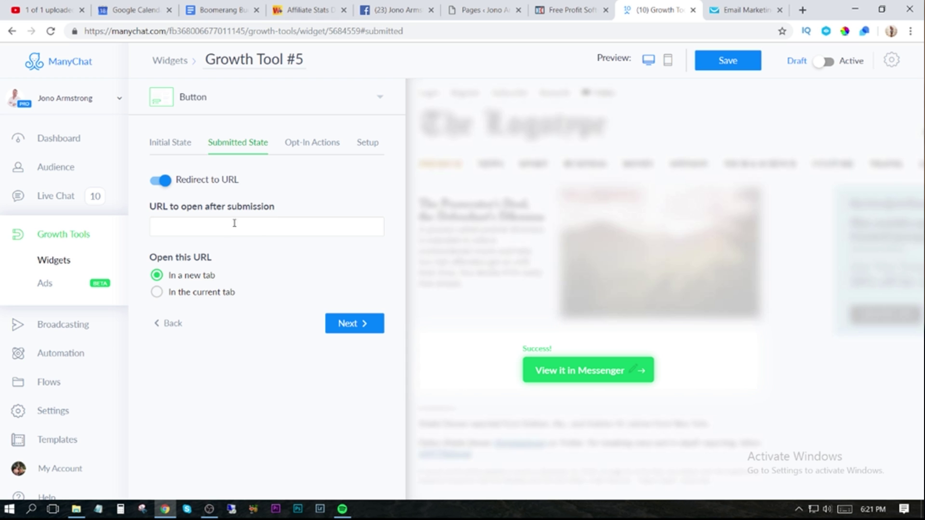
pyautogui.click(574, 10)
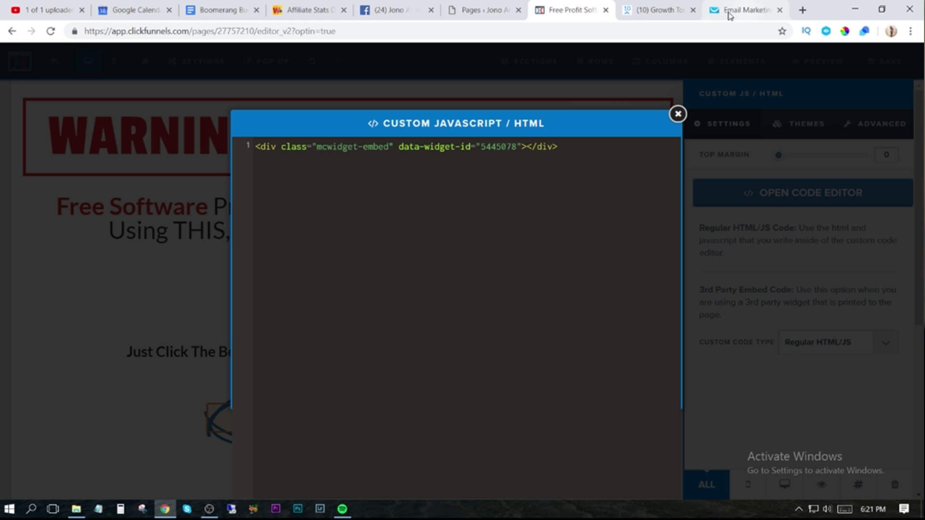
pyautogui.click(478, 10)
pyautogui.click(559, 10)
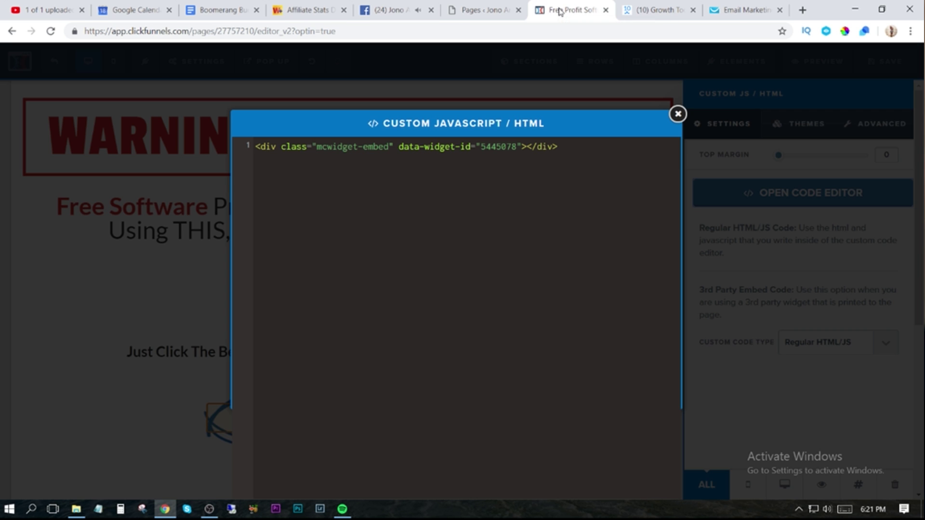
pyautogui.click(648, 10)
pyautogui.click(212, 229)
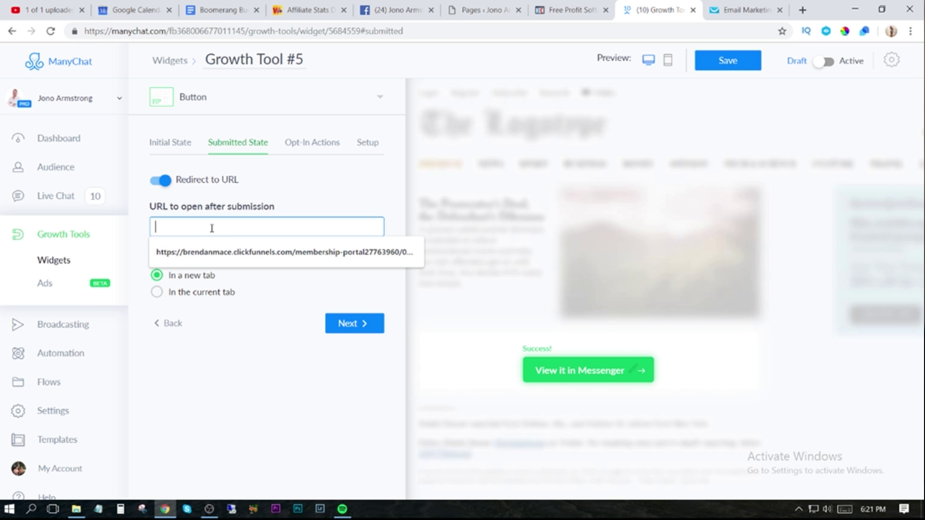
pyautogui.click(323, 196)
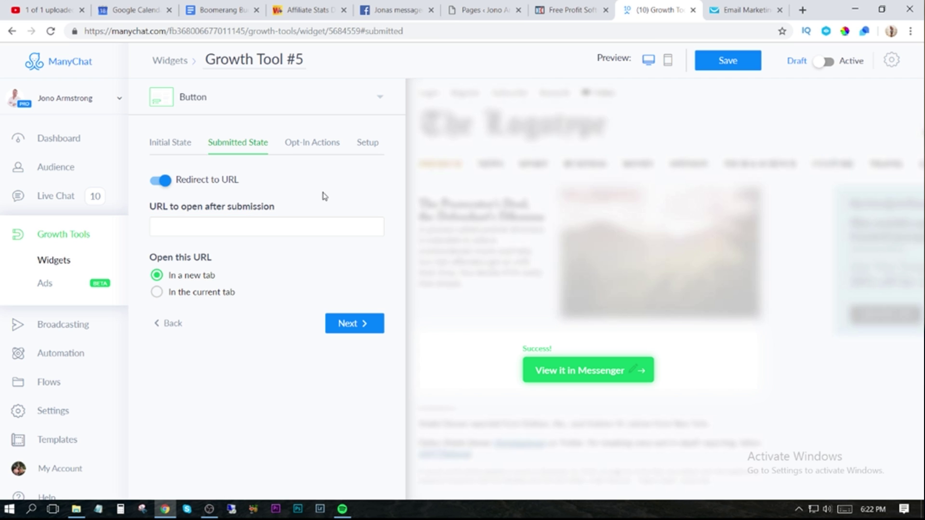
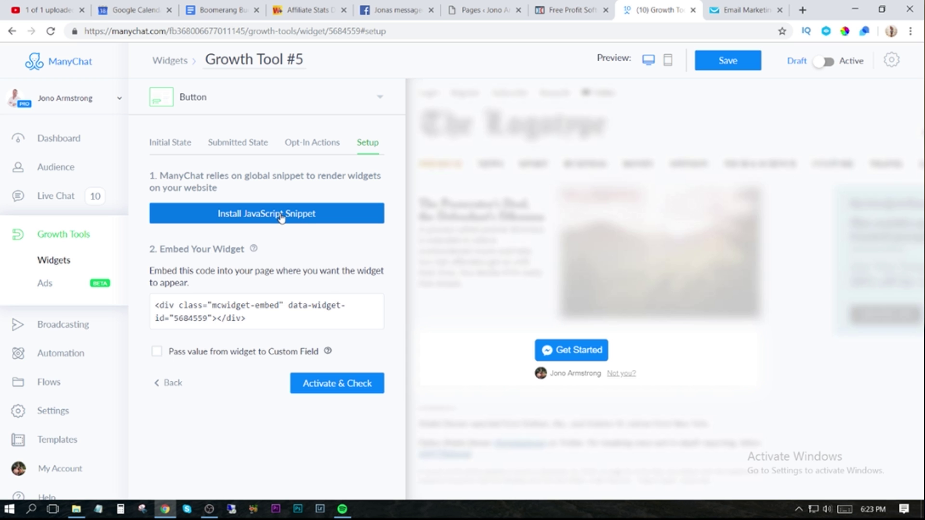
# Open the JavaScript snippet installation and review the authorized website domains, including urgencysuitespro.com
pyautogui.click(252, 216)
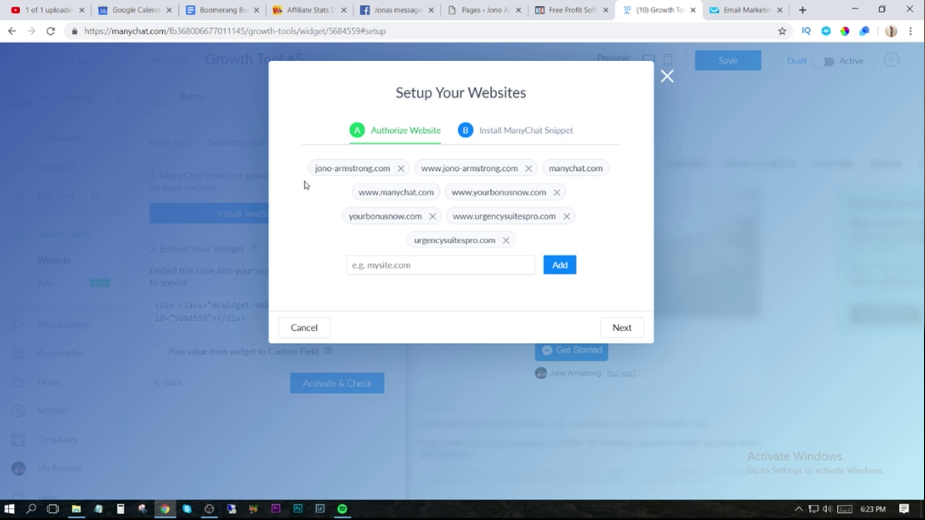
pyautogui.click(391, 269)
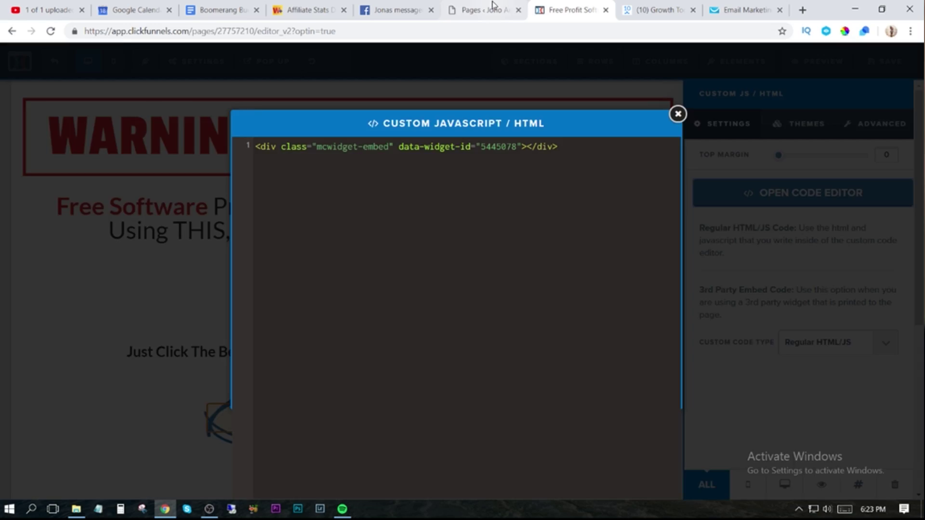
pyautogui.click(493, 6)
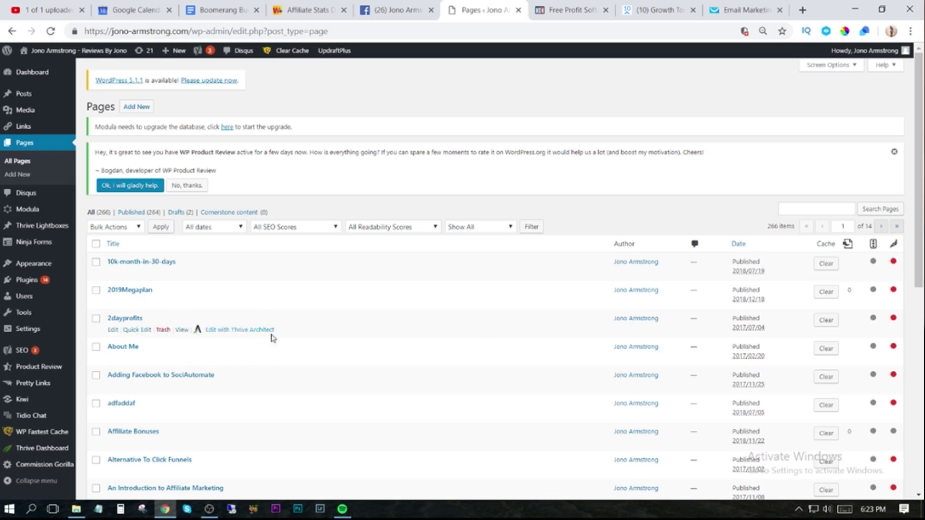
pyautogui.click(653, 7)
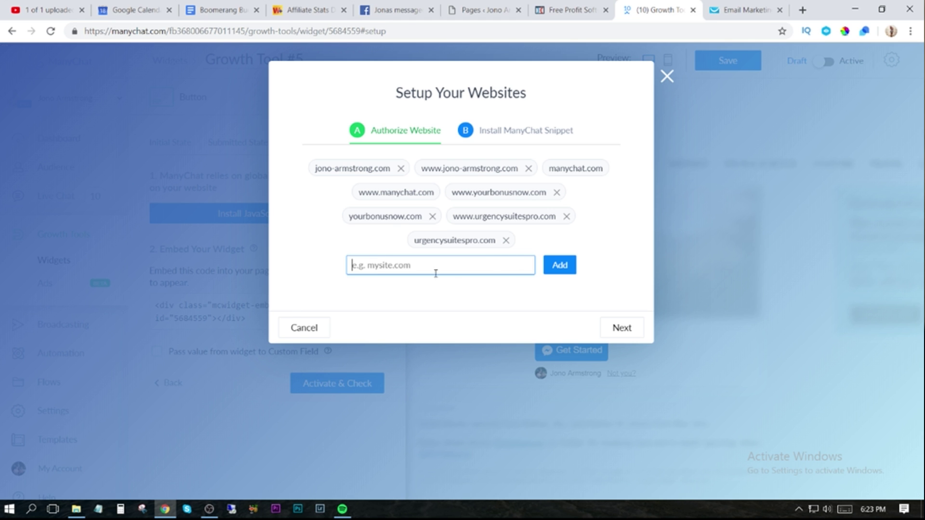
pyautogui.click(452, 244)
pyautogui.doubleClick(454, 244)
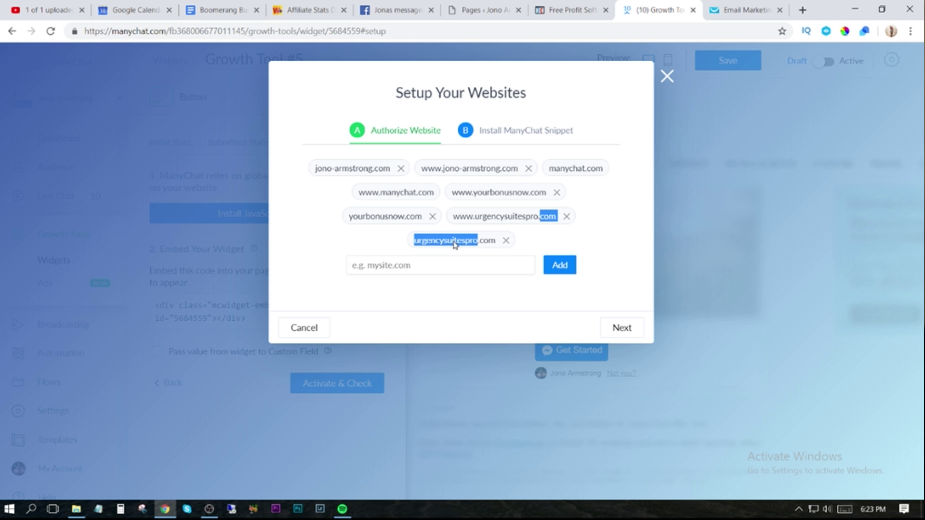
pyautogui.click(489, 245)
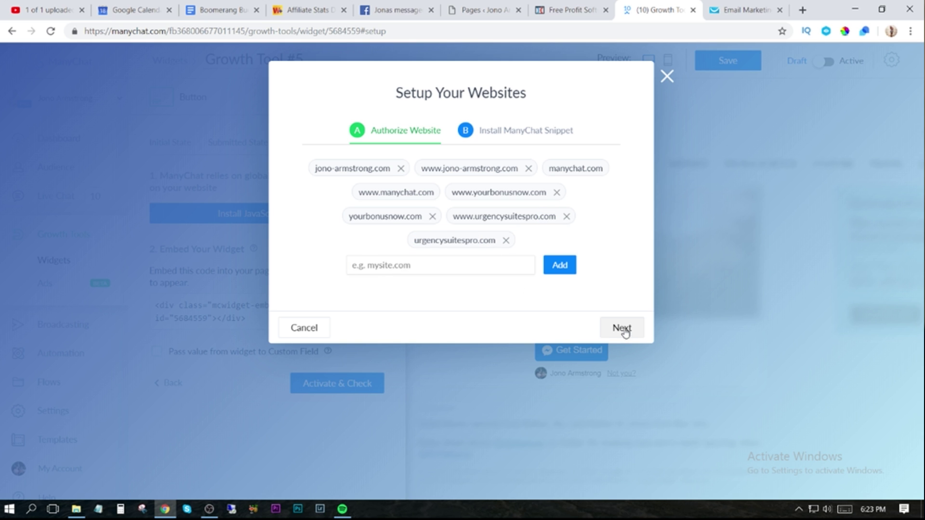
# Select the ManyChat head snippet and check it against the header and footer tracking code of the opt-in page in ClickFunnels
pyautogui.click(621, 328)
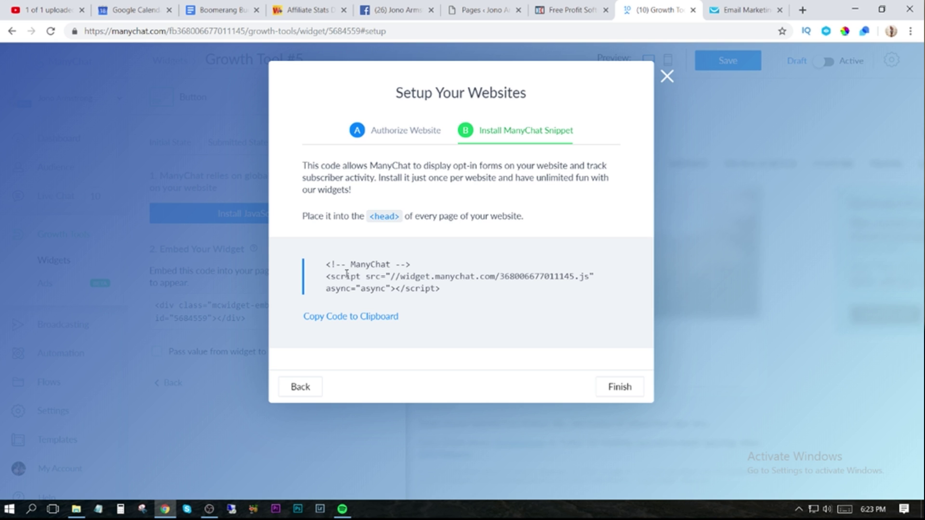
pyautogui.moveTo(354, 265); pyautogui.dragTo(447, 295)
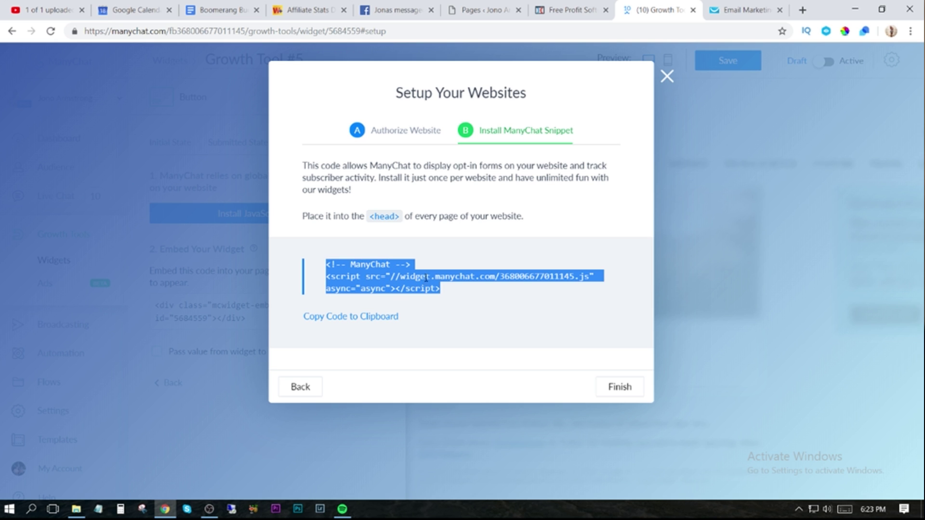
pyautogui.click(569, 9)
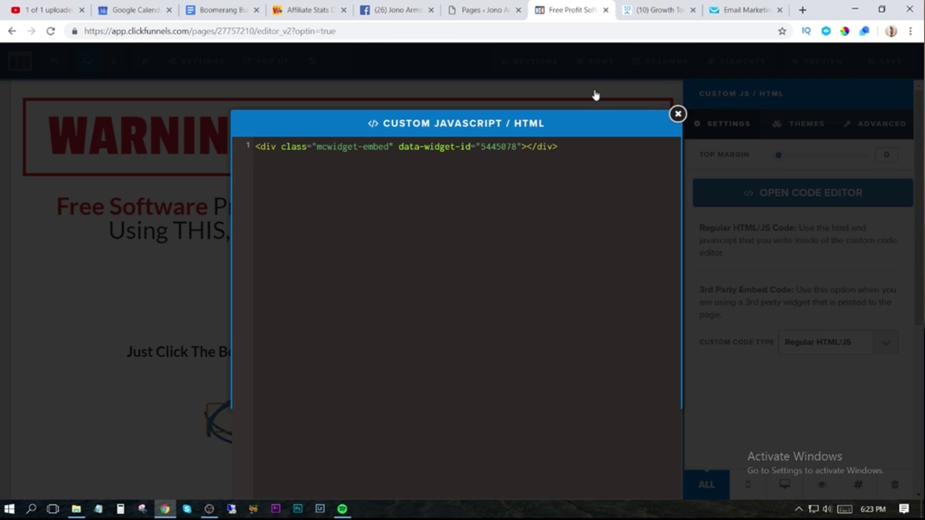
pyautogui.click(678, 115)
pyautogui.click(198, 62)
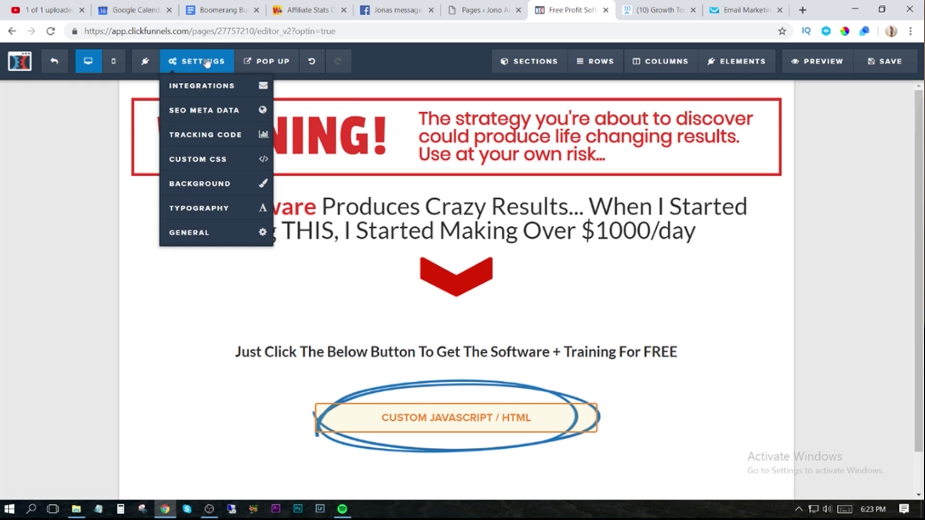
pyautogui.click(216, 137)
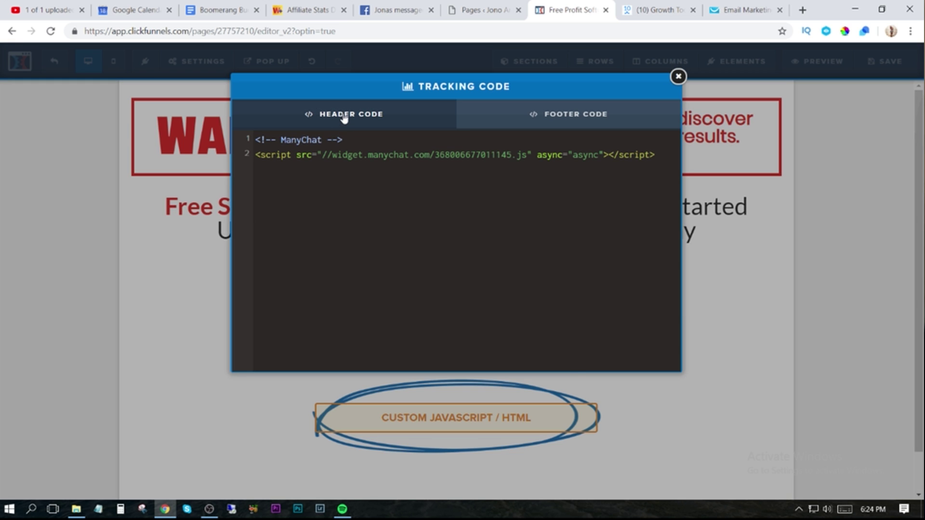
pyautogui.click(554, 117)
pyautogui.click(363, 118)
pyautogui.click(678, 76)
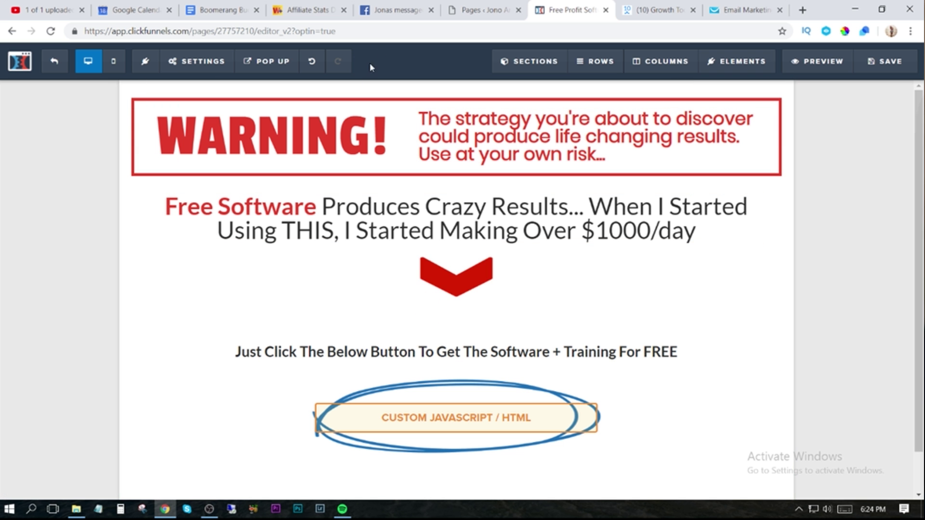
# Finish the website setup in ManyChat and select the widget's embed code
pyautogui.click(655, 10)
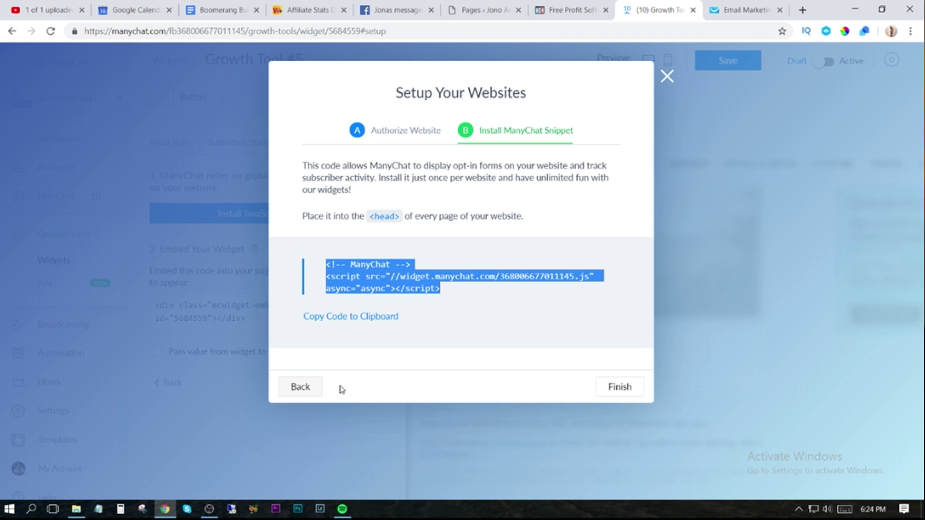
pyautogui.click(619, 388)
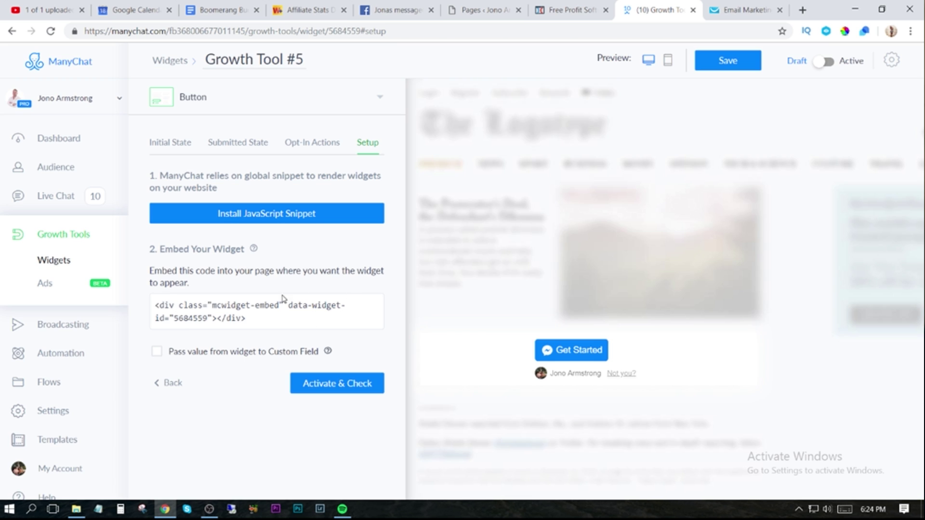
pyautogui.moveTo(157, 305); pyautogui.dragTo(255, 320)
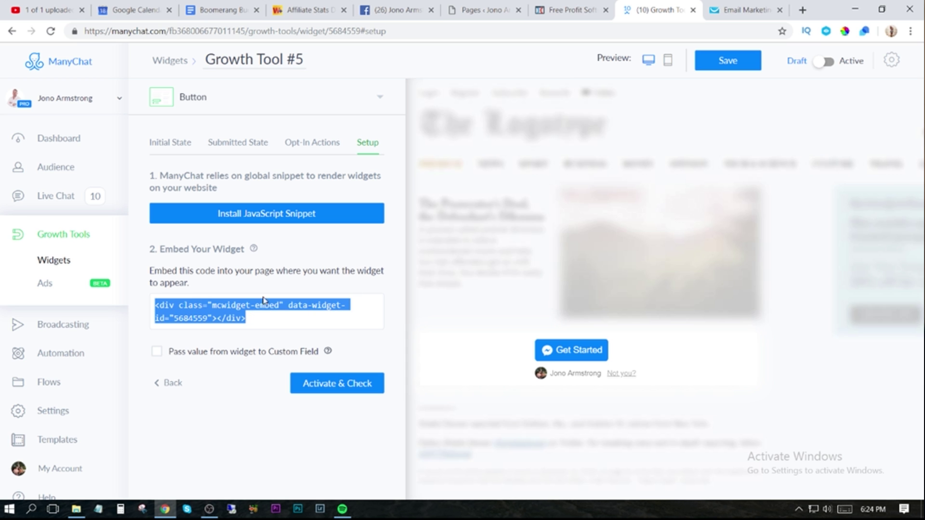
# Review the embed code inside the opt-in page's Custom JavaScript / HTML element in ClickFunnels
pyautogui.click(569, 10)
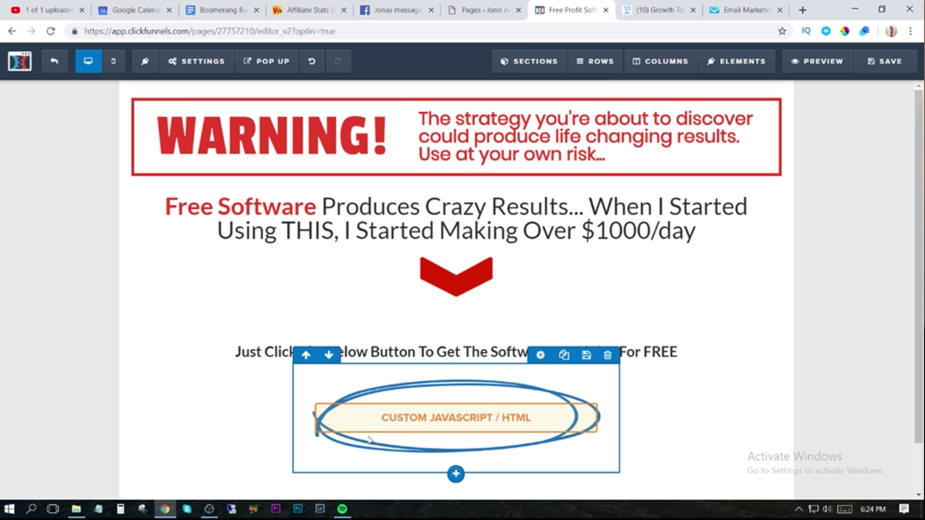
pyautogui.click(453, 425)
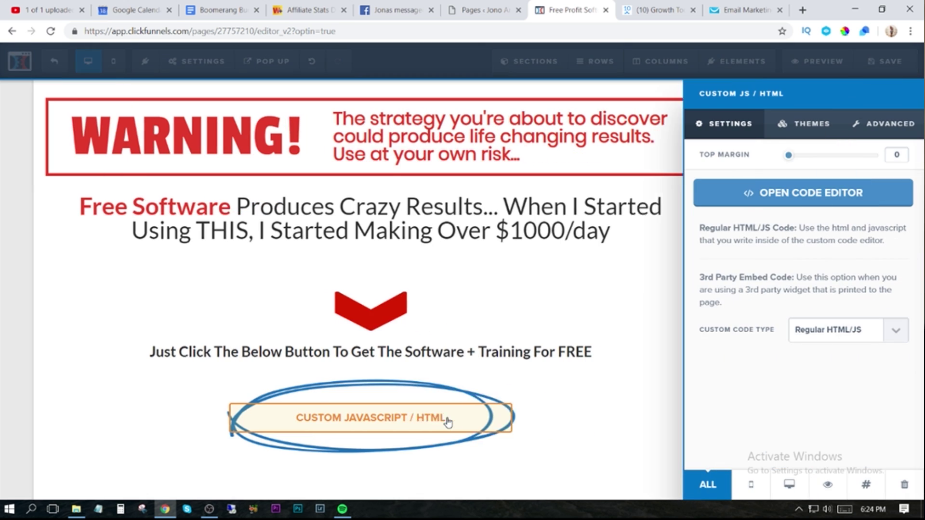
pyautogui.click(775, 193)
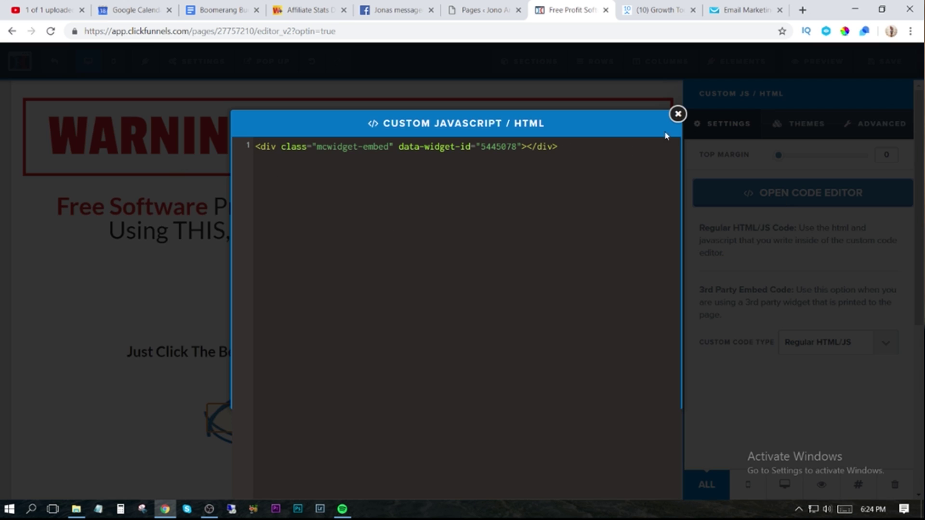
pyautogui.click(678, 115)
# Save the opt-in page and exit to the funnel overview to select the Optin step's URL
pyautogui.click(893, 64)
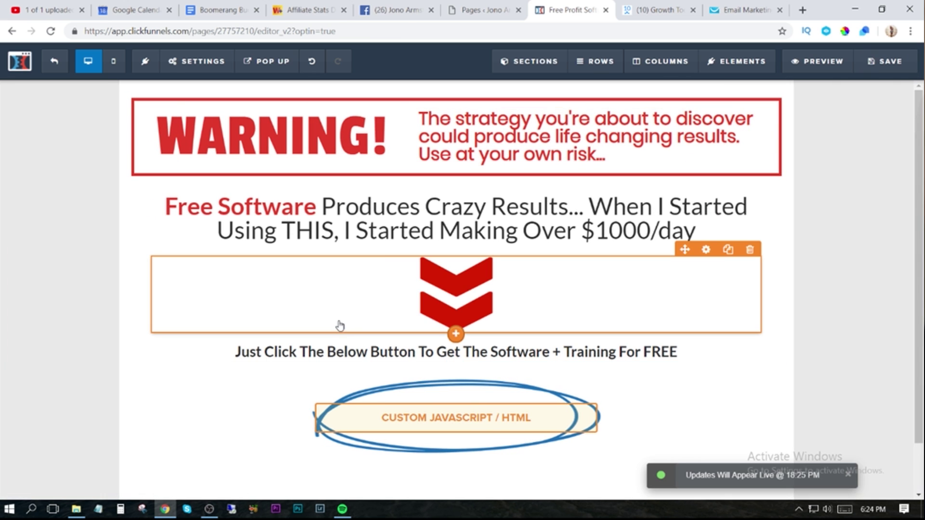
pyautogui.click(56, 62)
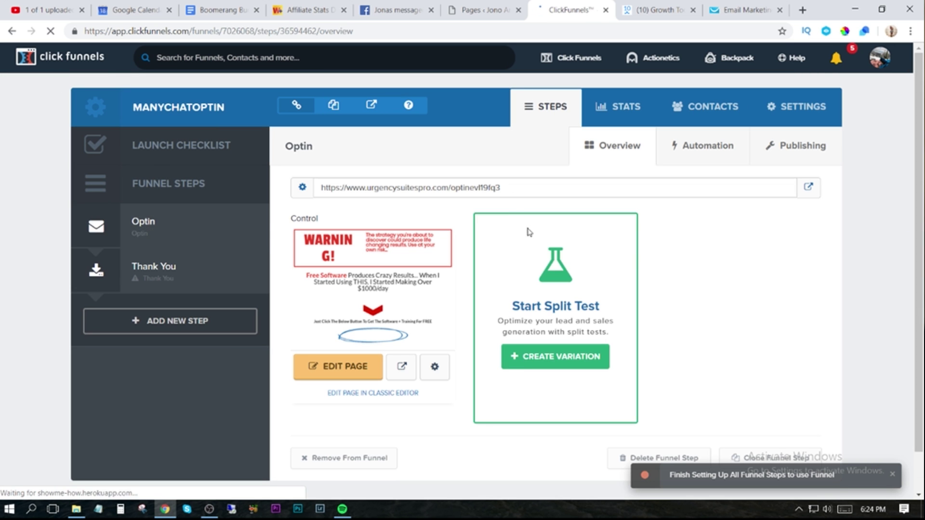
pyautogui.moveTo(510, 188); pyautogui.dragTo(326, 188)
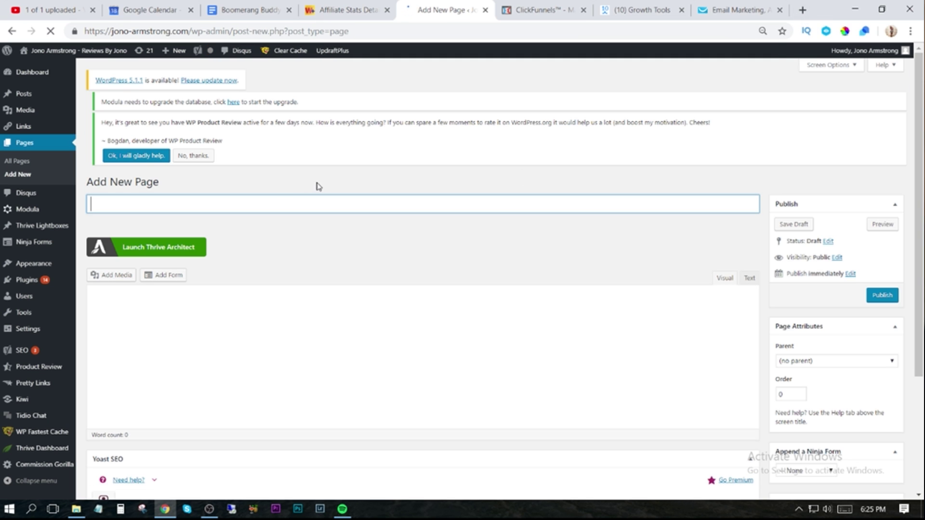
# Title the new WordPress page urgencysuitesoptin and publish it
pyautogui.write('dsfasgsfgs')
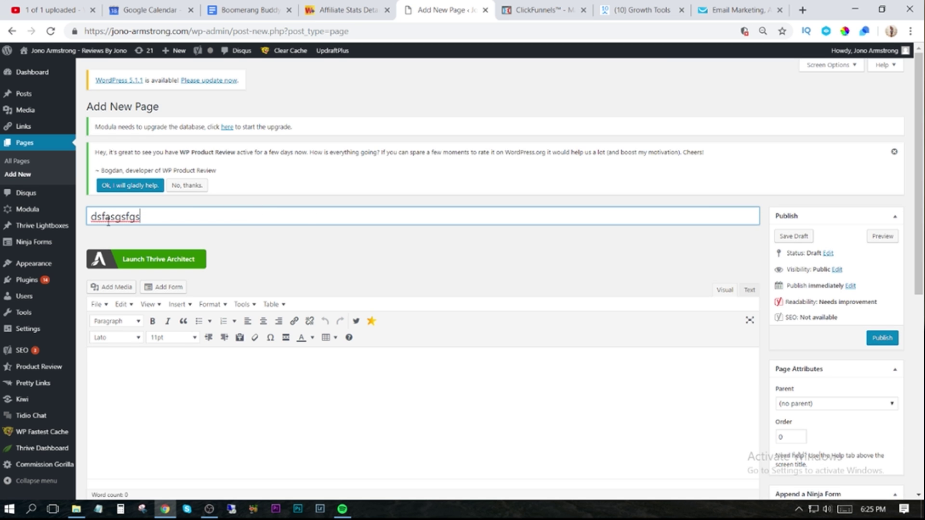
pyautogui.hotkey('ctrl', 'a')
pyautogui.moveTo(52, 225)
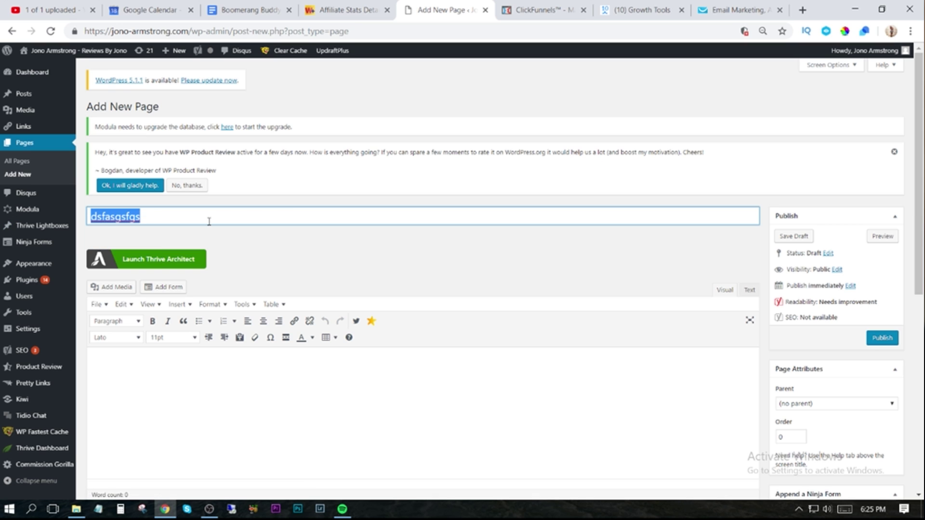
pyautogui.write('urgencysuitesoptin')
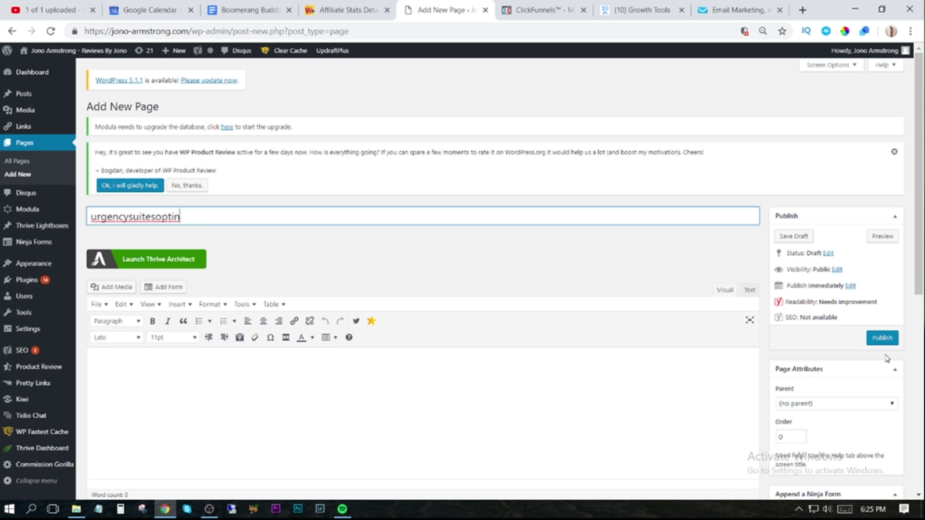
pyautogui.click(883, 338)
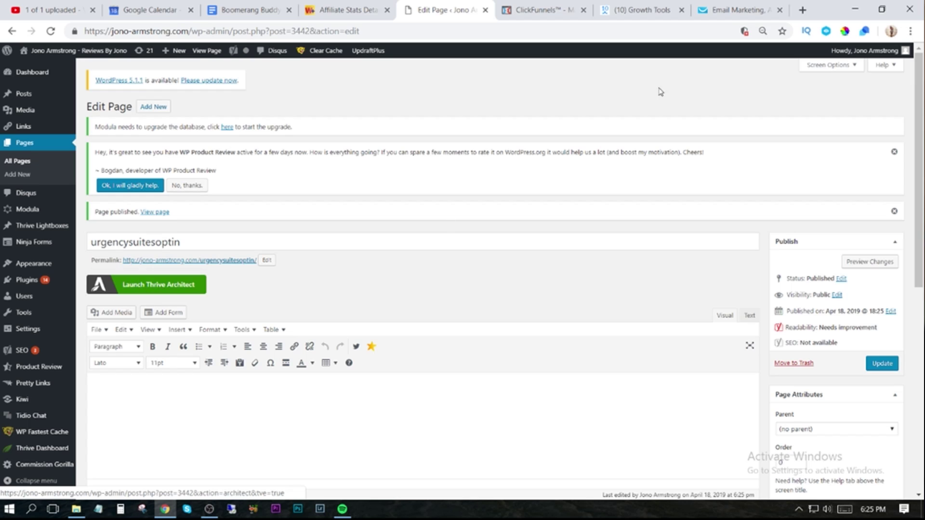
# Open Fiverr in a new browser tab and search its services for thrive architect
pyautogui.click(802, 10)
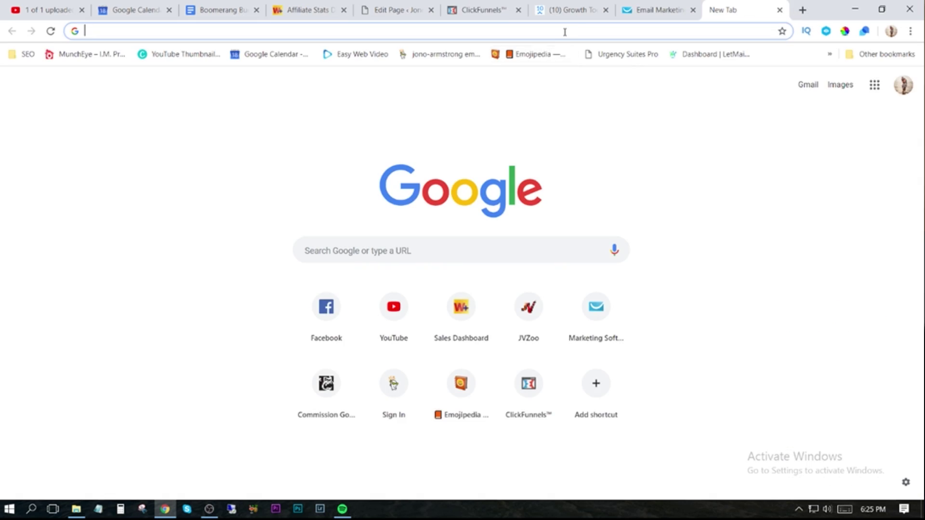
pyautogui.write('fiverr')
pyautogui.press('Return')
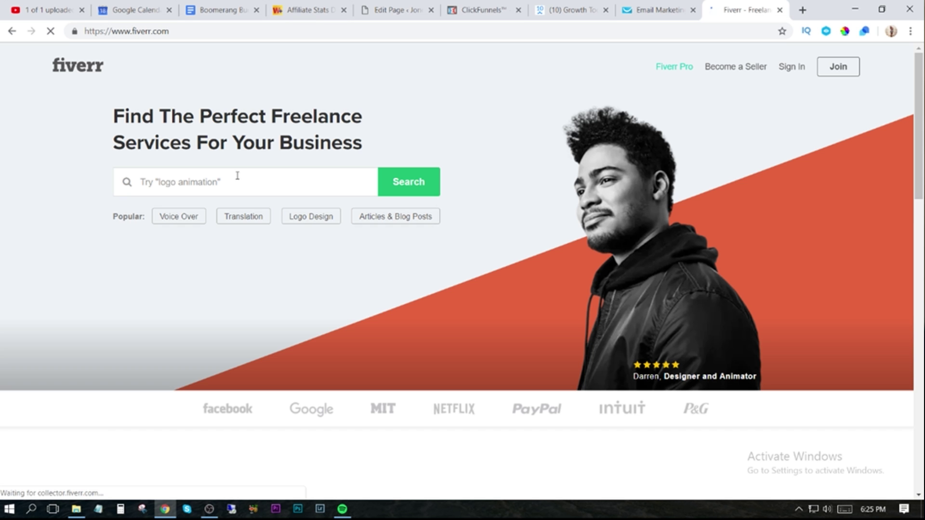
pyautogui.click(235, 182)
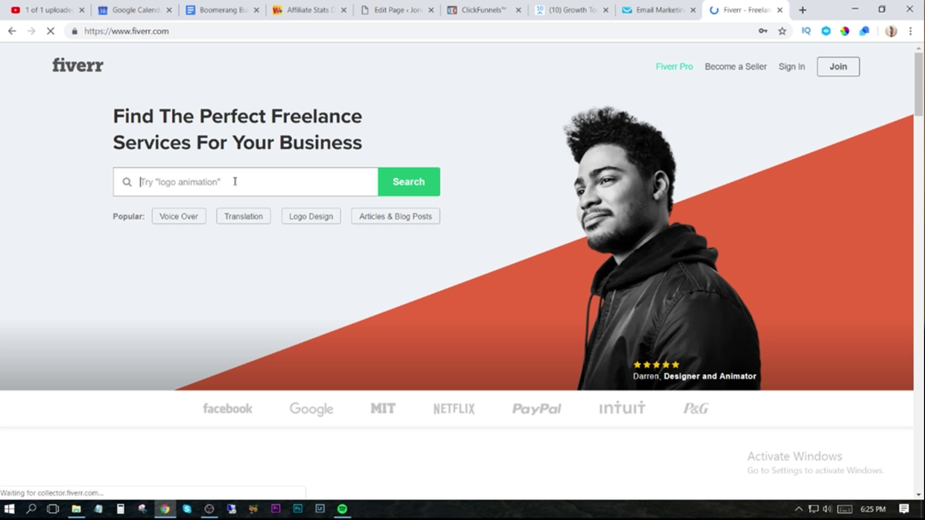
pyautogui.write('thrive archi')
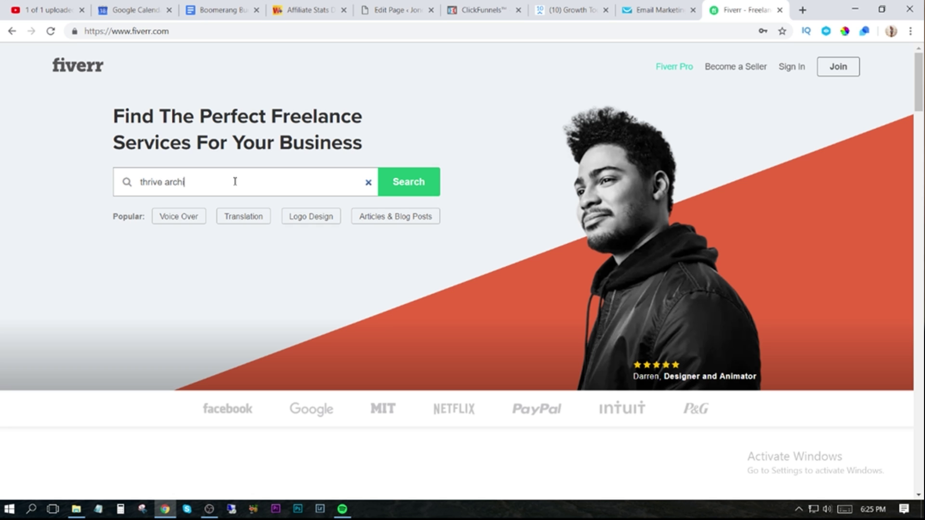
pyautogui.write('tect')
pyautogui.press('Return')
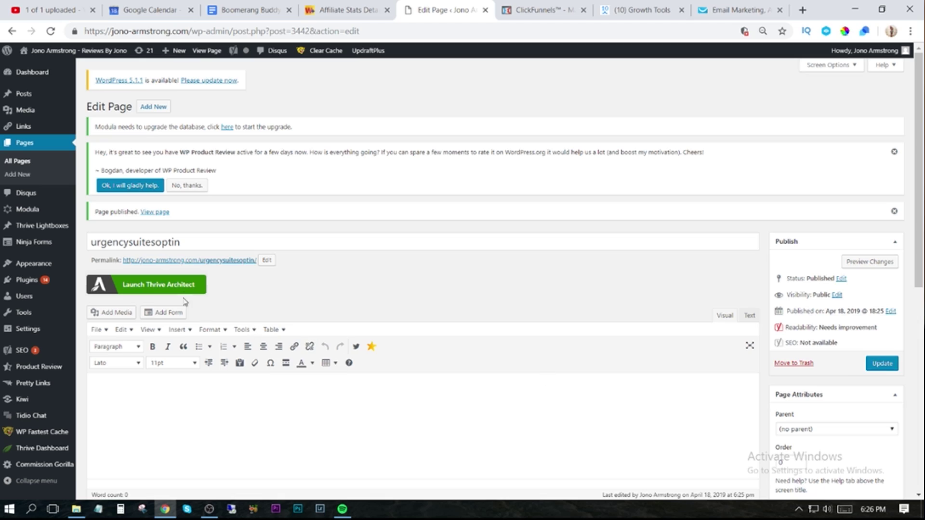
# Launch Thrive Architect on the urgencysuitesoptin page and apply the Mini Squeeze 2 Lead Generation 3 landing page template
pyautogui.click(170, 288)
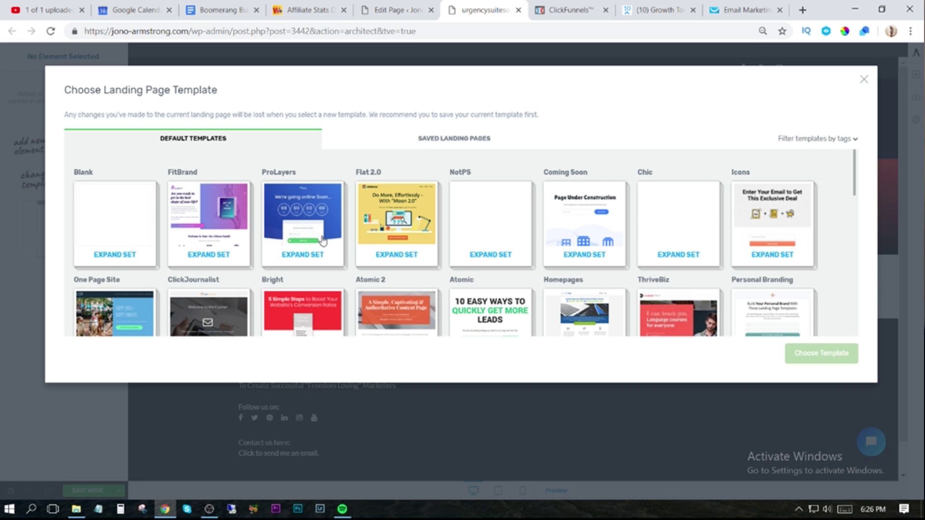
pyautogui.scroll(-6, 405, 224)
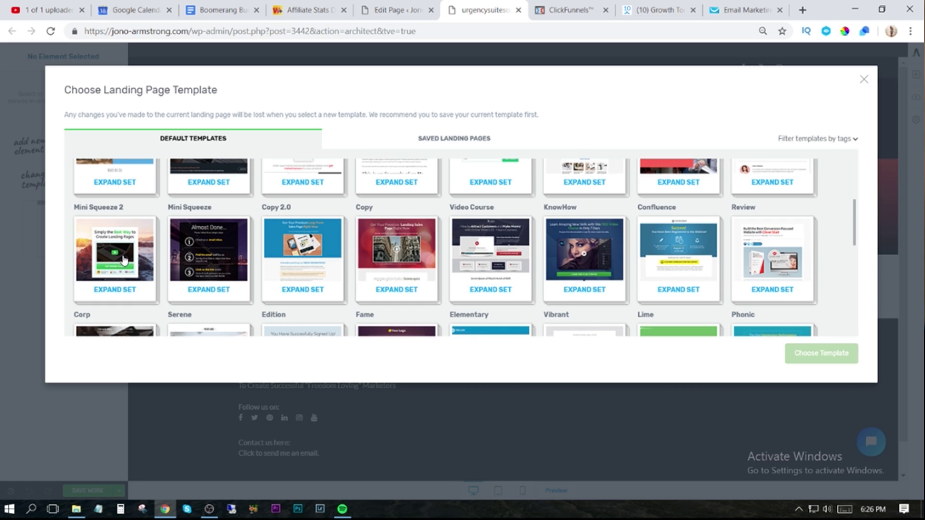
pyautogui.click(124, 261)
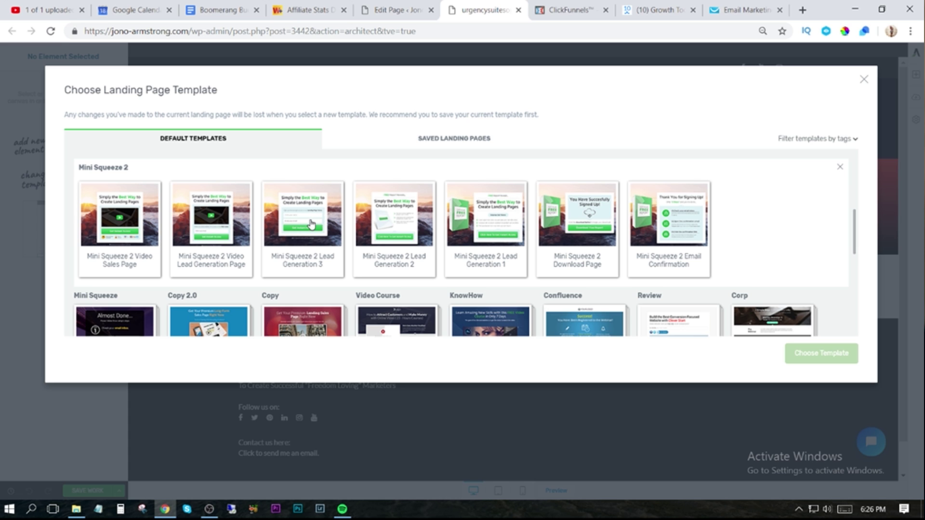
pyautogui.click(311, 225)
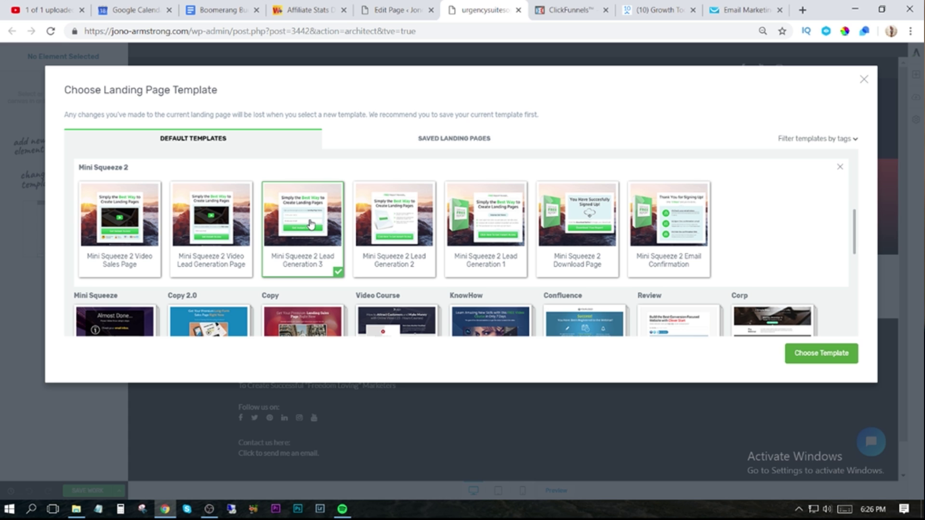
pyautogui.click(829, 355)
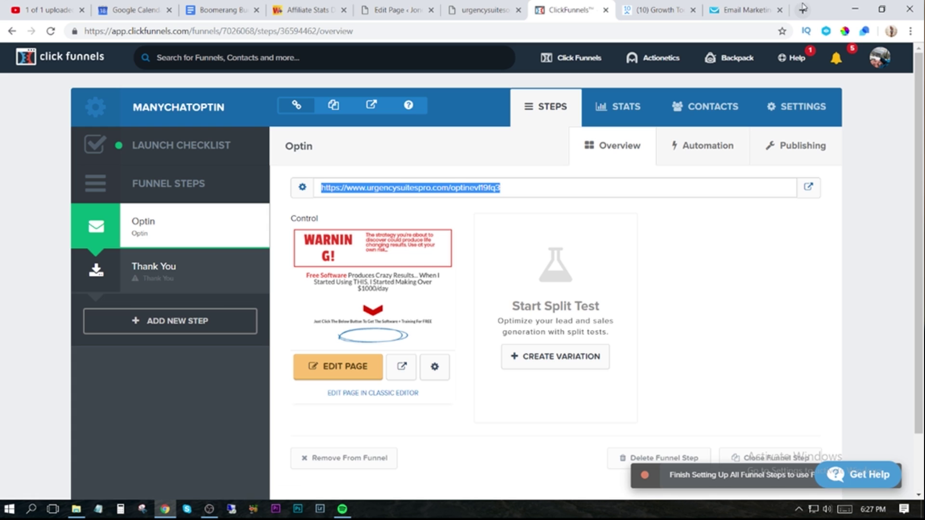
# Open the funnel's urgencysuitespro.com opt-in page URL in a new browser tab
pyautogui.click(803, 9)
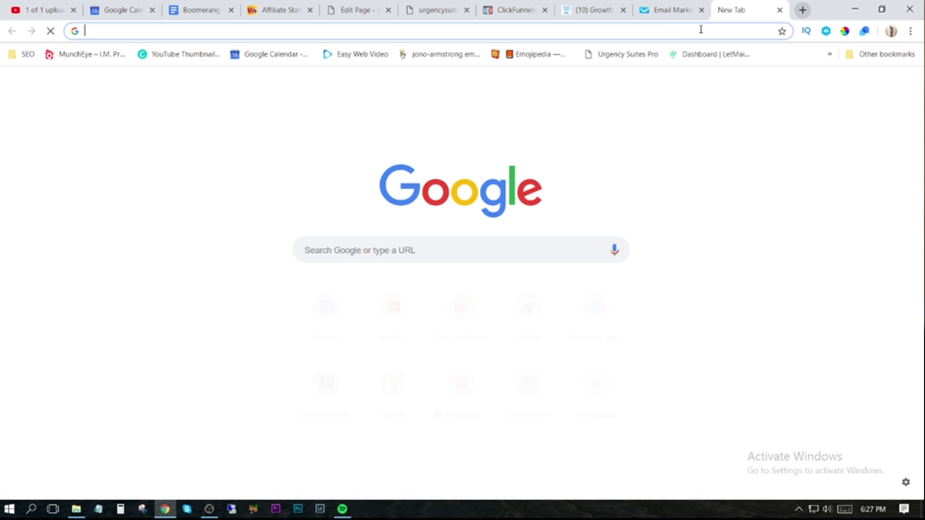
pyautogui.write('https://www.urgencysuitespro.com/optinevl19fq3')
pyautogui.press('Return')
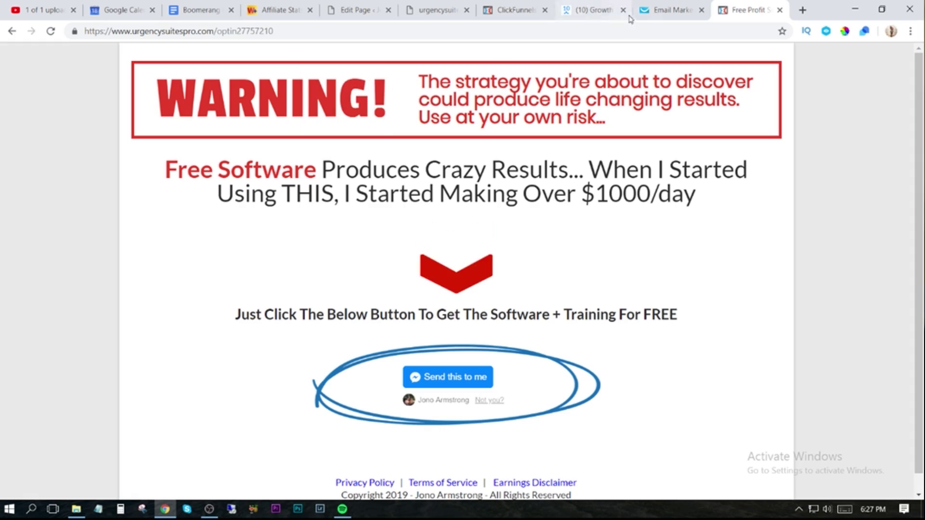
# Place the Thrive Architect browser tab beside the live opt-in page's tab and compare the two pages
pyautogui.moveTo(439, 15); pyautogui.dragTo(751, 17)
pyautogui.click(684, 13)
pyautogui.click(749, 11)
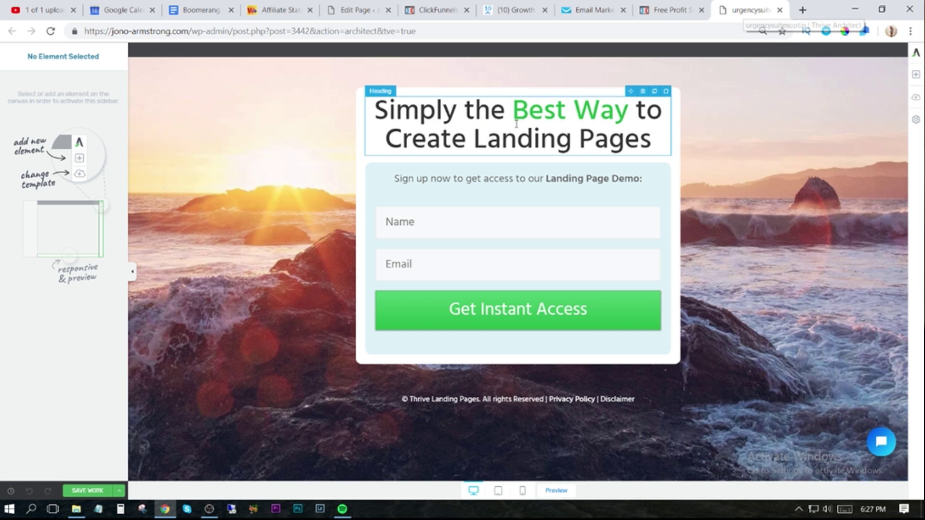
pyautogui.click(674, 11)
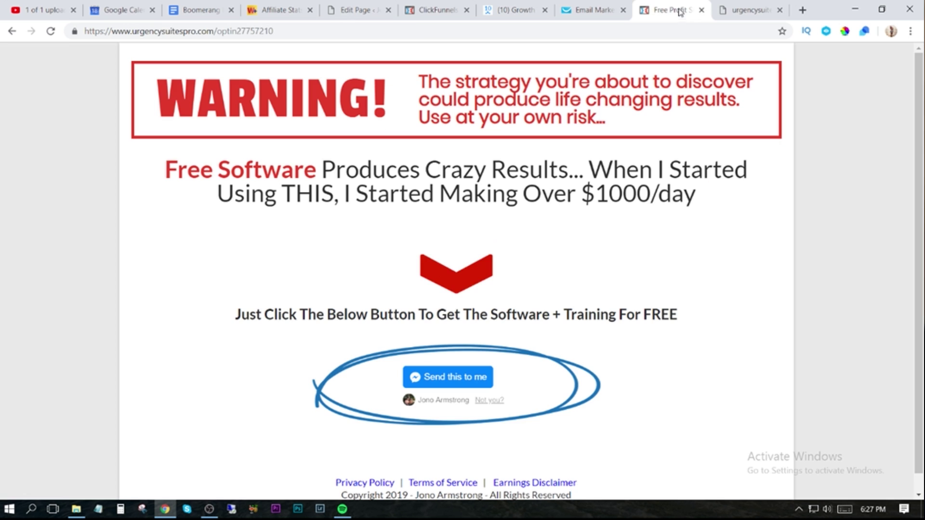
# Replace the template's main heading in Thrive Architect with the "WARNING!" text copied from the live opt-in page
pyautogui.moveTo(158, 89); pyautogui.dragTo(386, 93)
pyautogui.hotkey('ctrl', 'c')
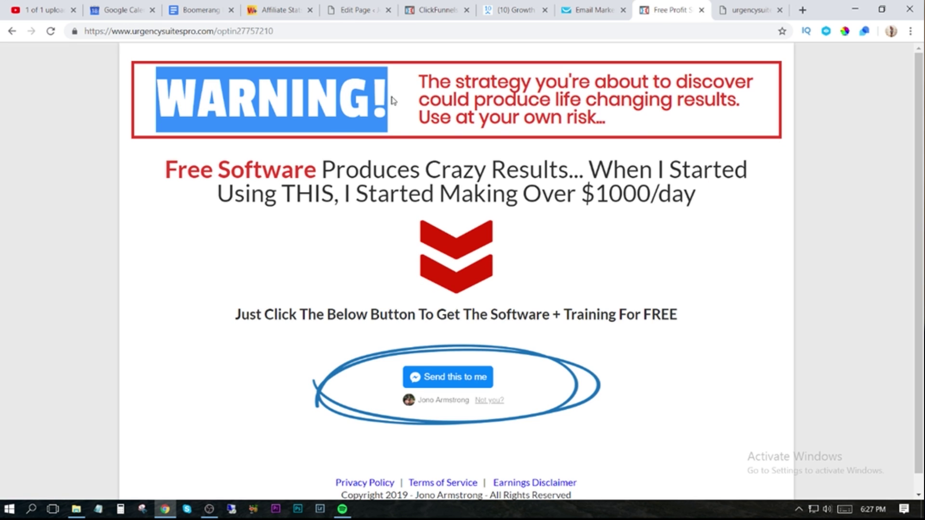
pyautogui.click(749, 10)
pyautogui.click(435, 112)
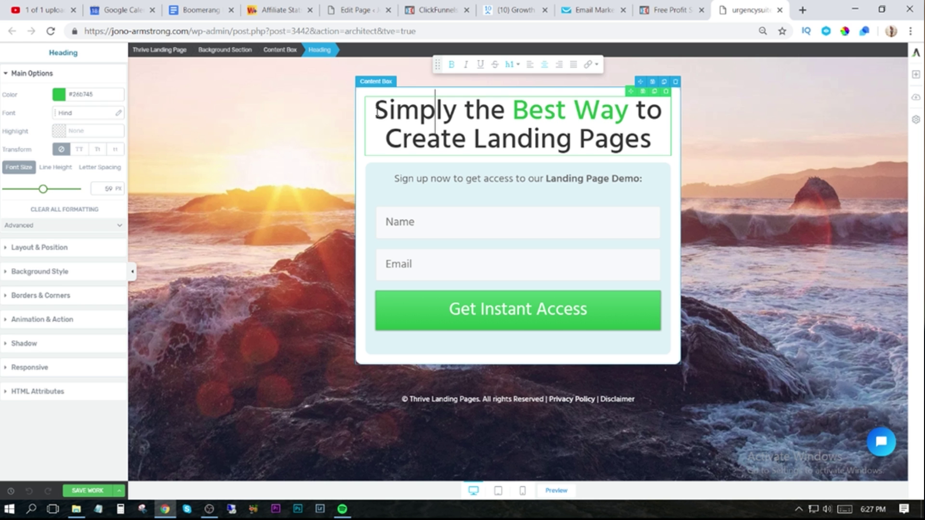
pyautogui.moveTo(381, 110); pyautogui.dragTo(661, 155)
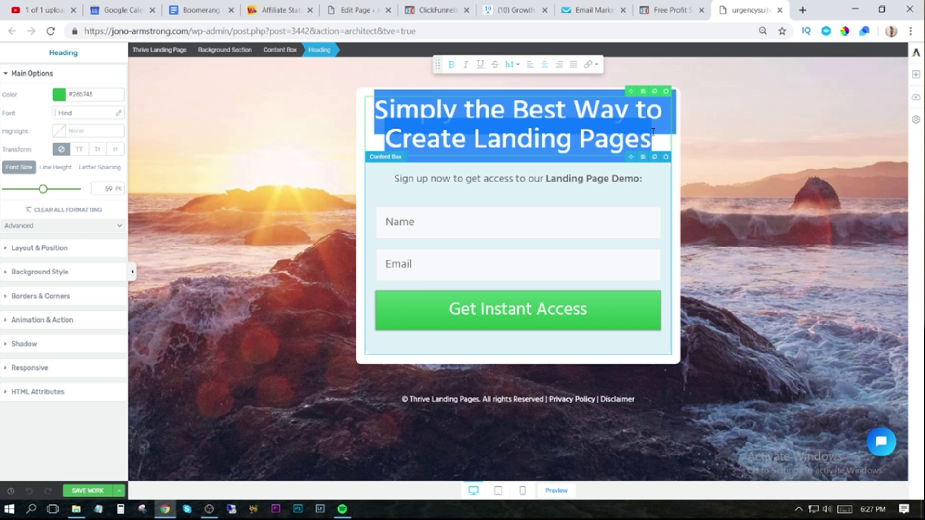
pyautogui.hotkey('ctrl', 'v')
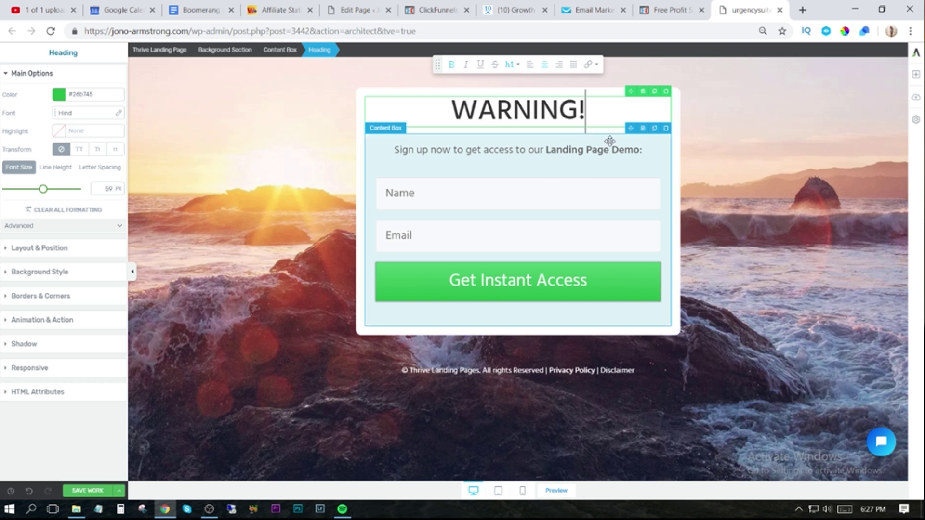
# Add a heading below "WARNING!" containing the live page's text "The strategy you're about to discover could produce life changing results. Use at your own risk..."
pyautogui.click(669, 11)
pyautogui.moveTo(419, 77); pyautogui.dragTo(618, 123)
pyautogui.hotkey('ctrl', 'c')
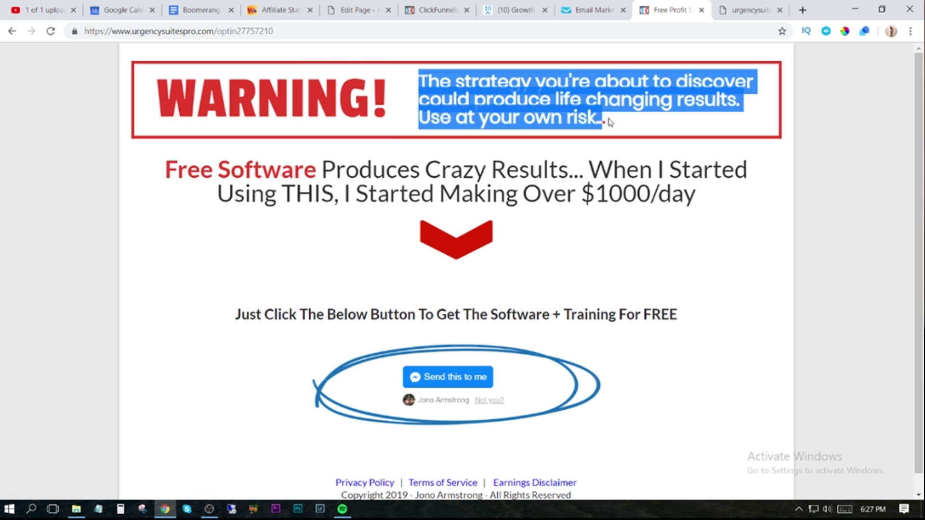
pyautogui.click(749, 10)
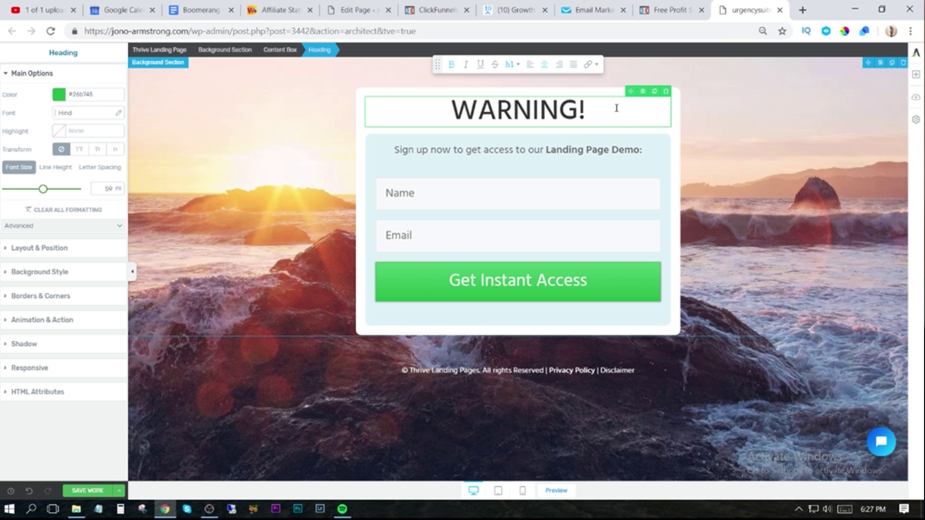
pyautogui.click(916, 78)
pyautogui.moveTo(877, 117); pyautogui.dragTo(510, 130)
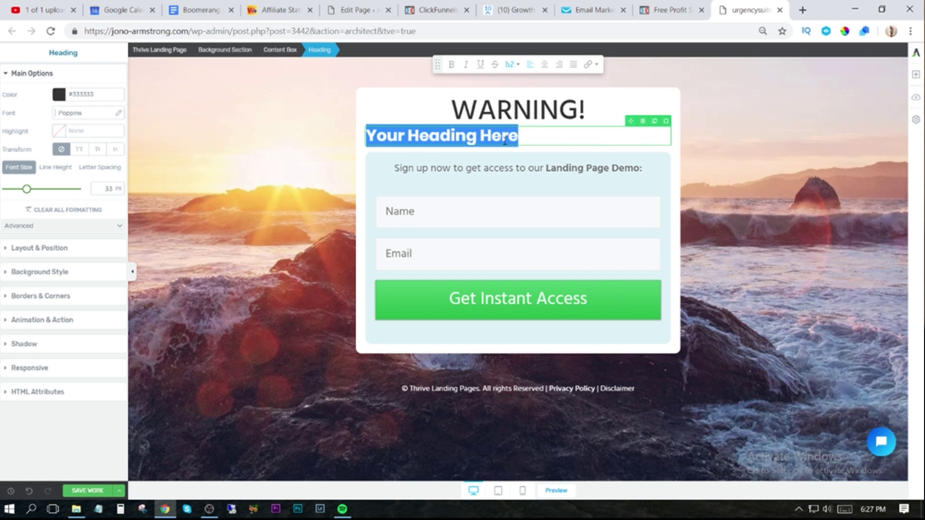
pyautogui.hotkey('ctrl', 'v')
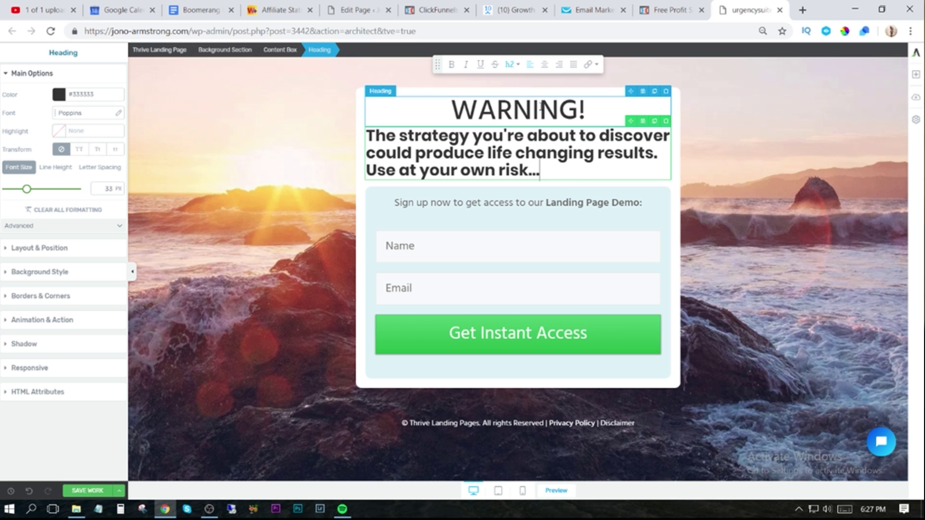
# Change the "WARNING!" heading's text color to red, #ff0000
pyautogui.click(596, 107)
pyautogui.moveTo(597, 108); pyautogui.dragTo(459, 109)
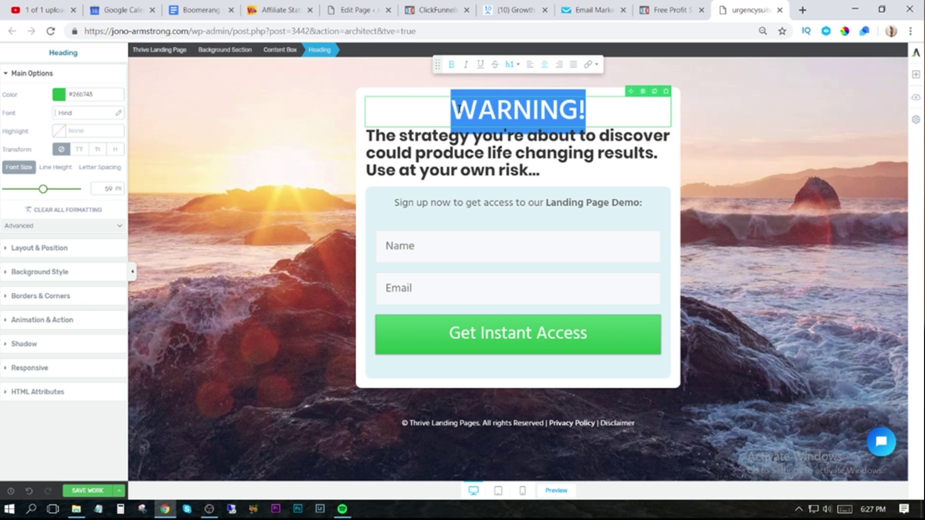
pyautogui.click(453, 66)
pyautogui.click(452, 65)
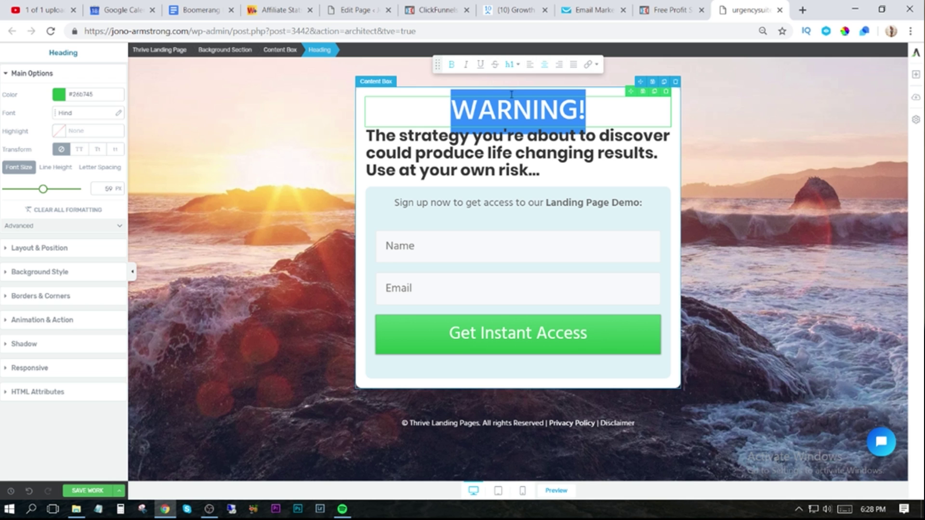
pyautogui.click(538, 113)
pyautogui.moveTo(597, 111); pyautogui.dragTo(442, 111)
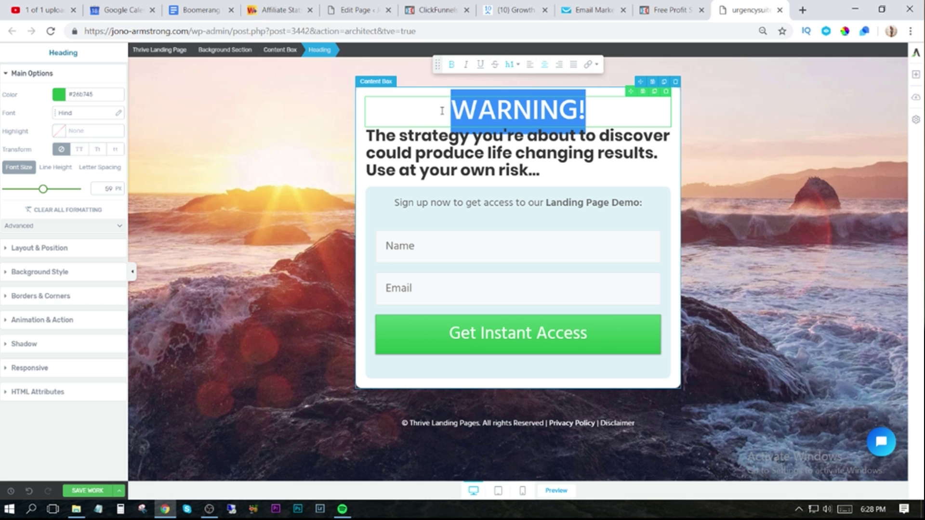
pyautogui.click(59, 95)
pyautogui.moveTo(112, 205); pyautogui.dragTo(121, 205)
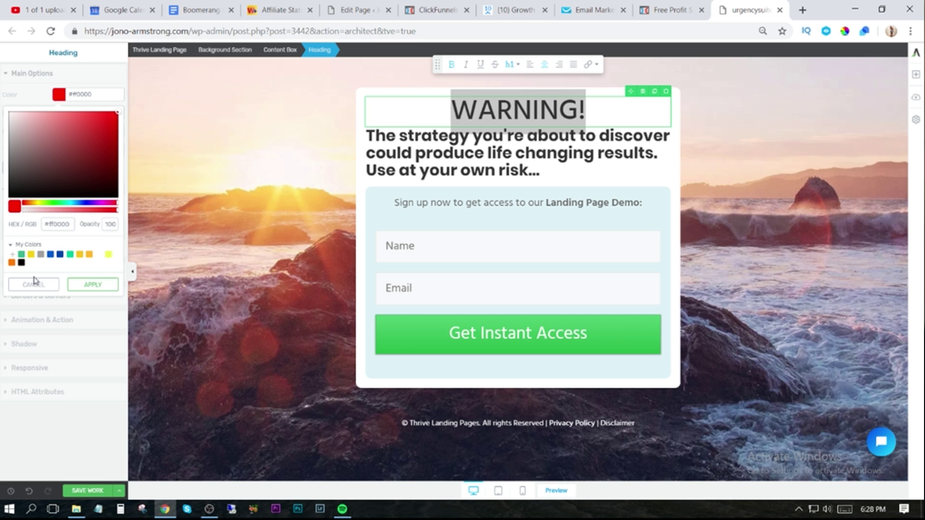
pyautogui.click(107, 289)
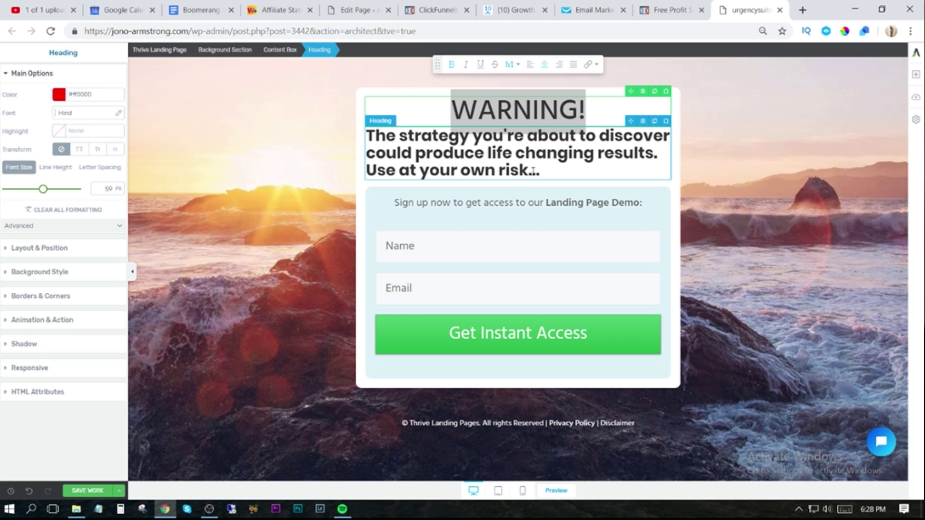
# Delete the Lead Generation form with the Name and Email fields from the content box
pyautogui.click(590, 151)
pyautogui.moveTo(548, 171); pyautogui.dragTo(367, 137)
pyautogui.click(523, 168)
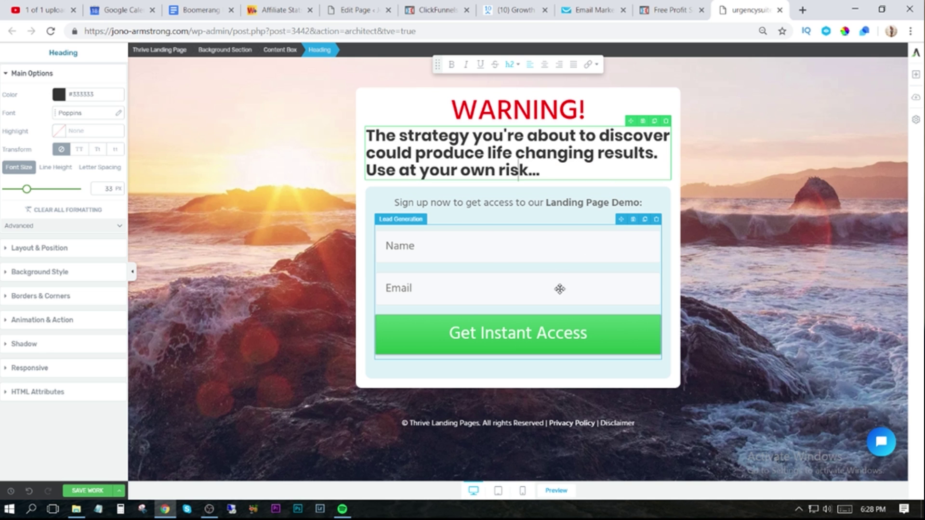
pyautogui.click(656, 221)
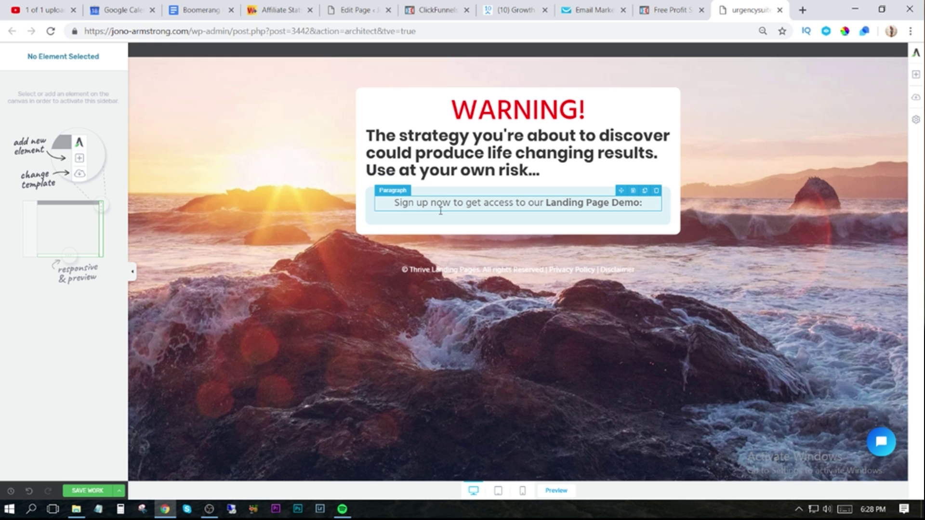
# Save the red arrow image from the live opt-in page as RedDownArrow.gif
pyautogui.click(668, 10)
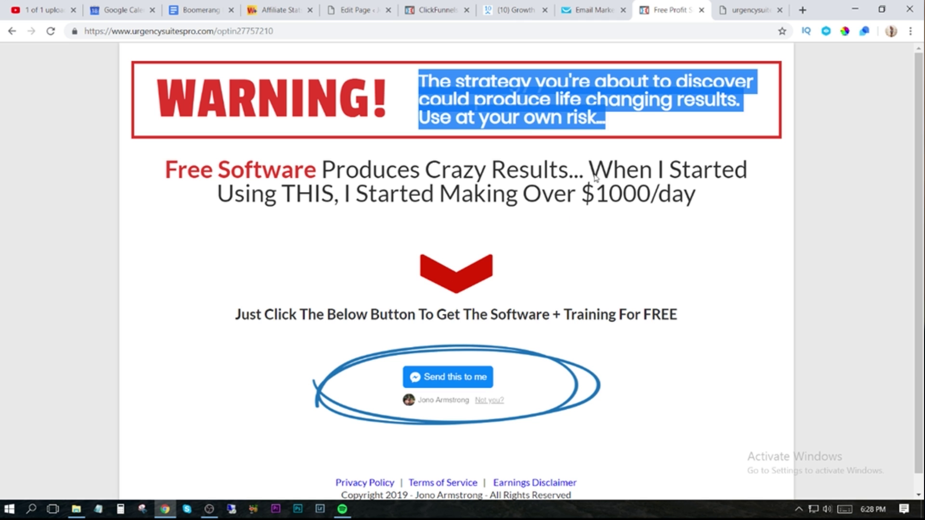
pyautogui.rightClick(458, 255)
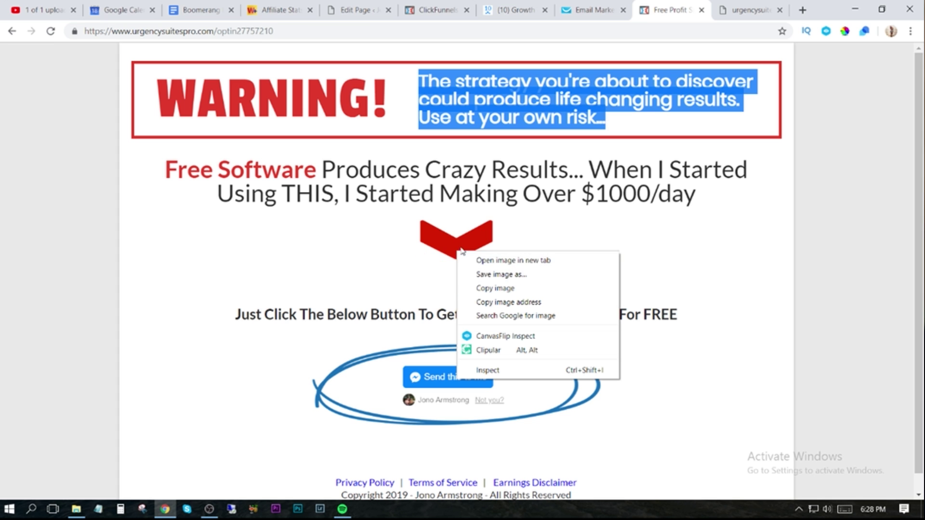
pyautogui.click(519, 278)
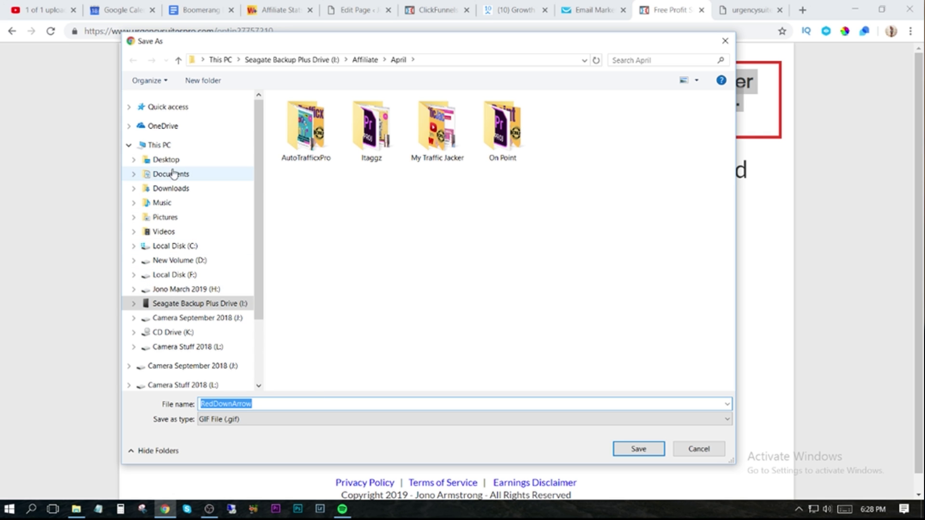
pyautogui.click(639, 449)
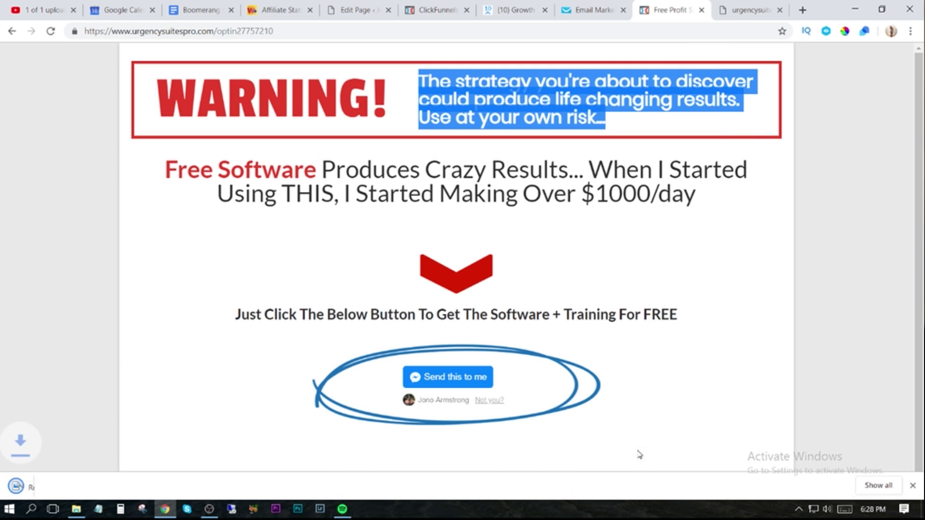
# Add an image element below the strategy heading in Thrive Architect, upload RedDownArrow.gif and insert it
pyautogui.click(749, 9)
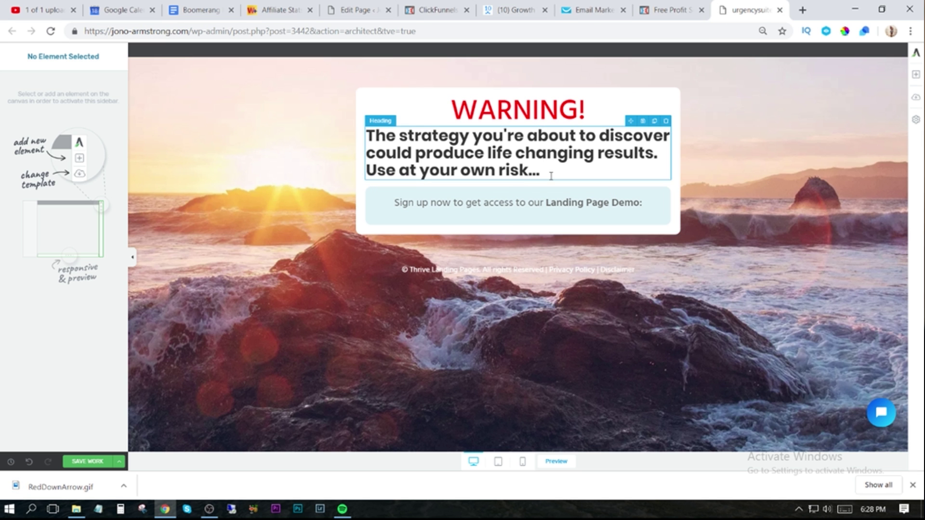
pyautogui.click(917, 77)
pyautogui.moveTo(824, 145); pyautogui.dragTo(521, 187)
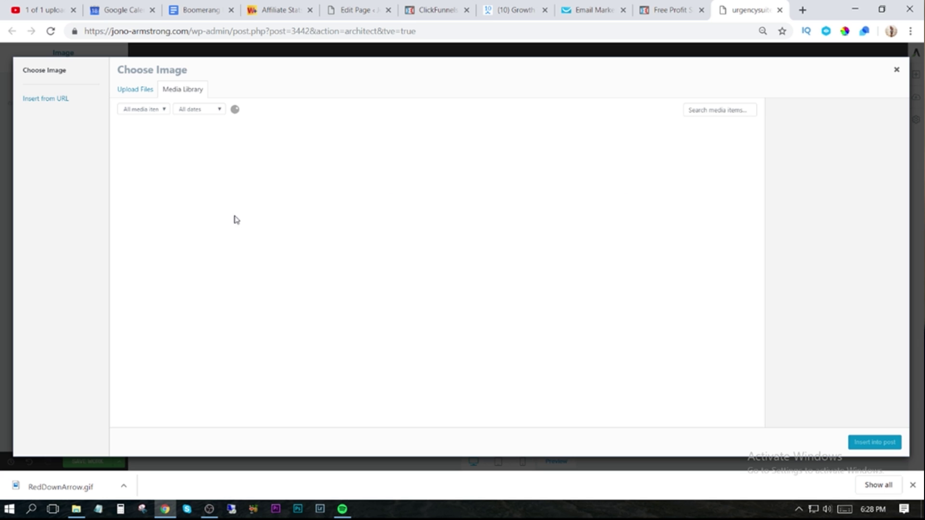
pyautogui.click(143, 91)
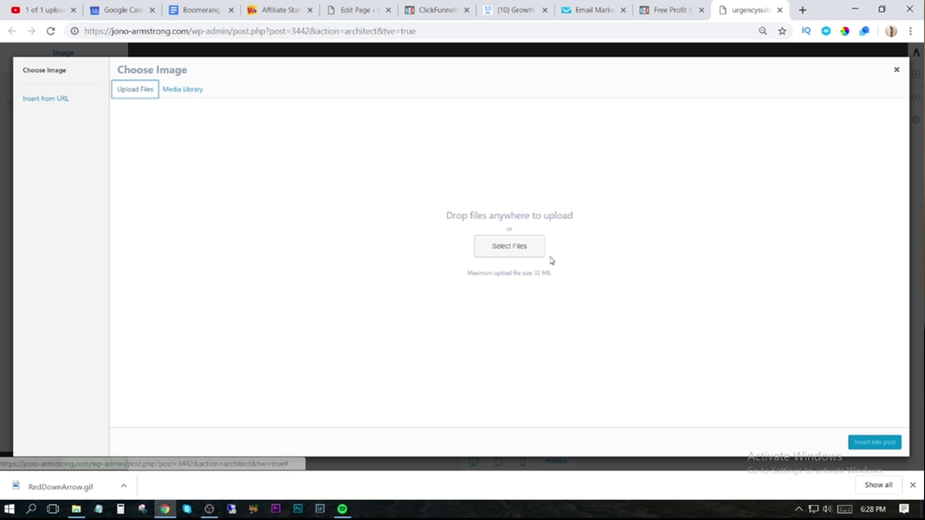
pyautogui.click(127, 489)
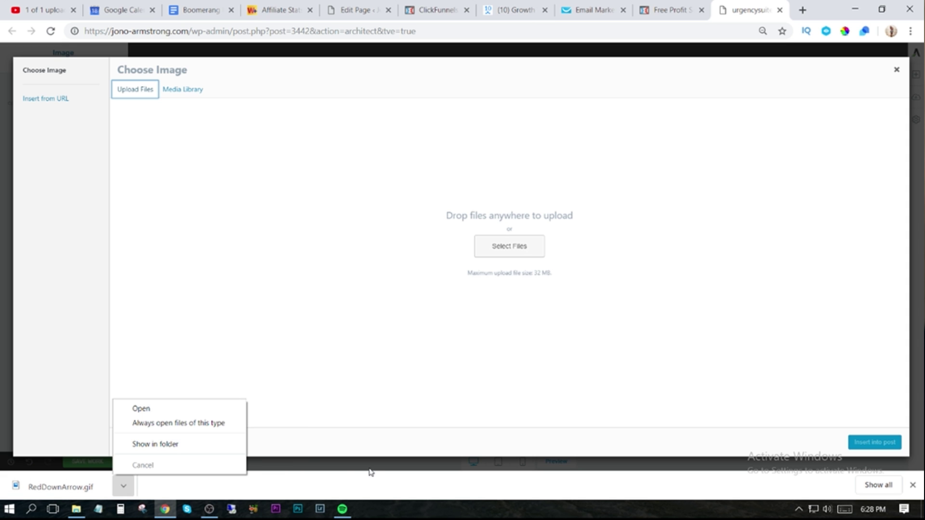
pyautogui.click(188, 448)
pyautogui.moveTo(426, 362); pyautogui.dragTo(384, 306)
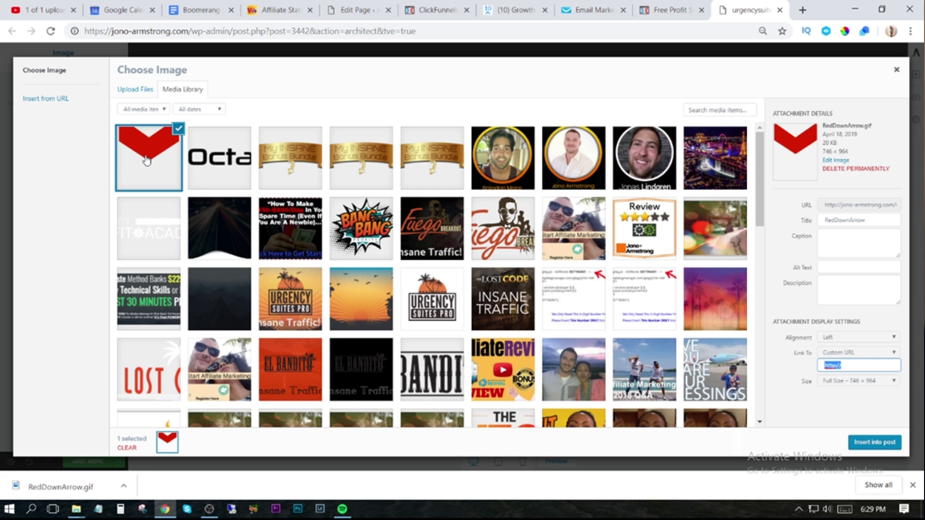
pyautogui.click(874, 444)
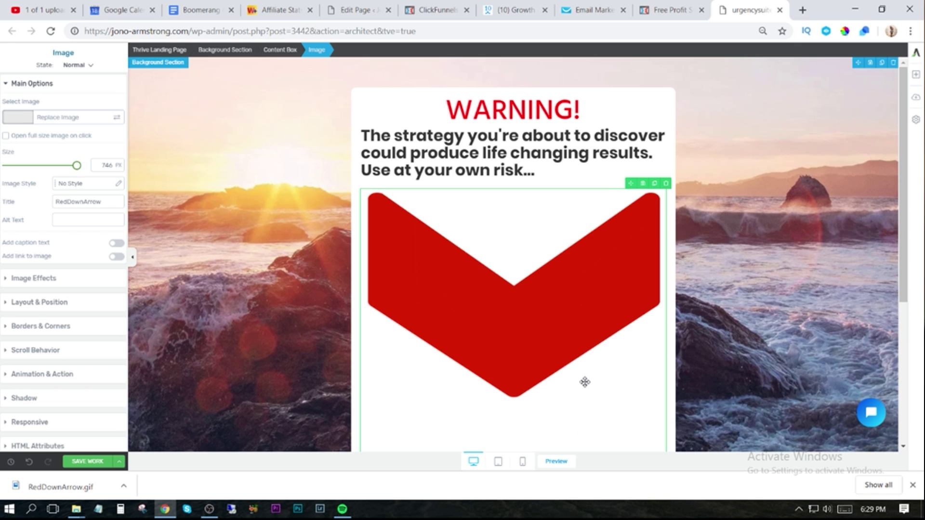
# Center the red arrow image in the content box and reduce its size to 113 px
pyautogui.scroll(-2, 578, 337)
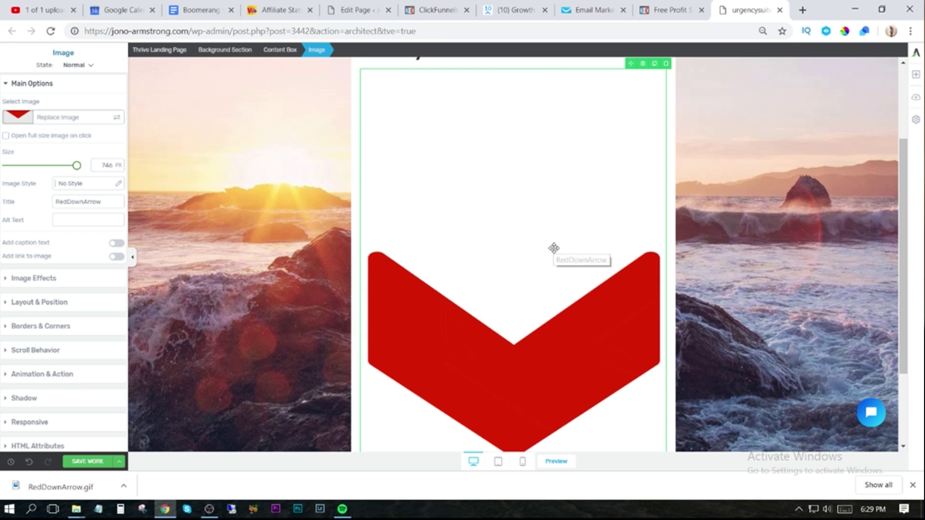
pyautogui.moveTo(77, 167); pyautogui.dragTo(23, 169)
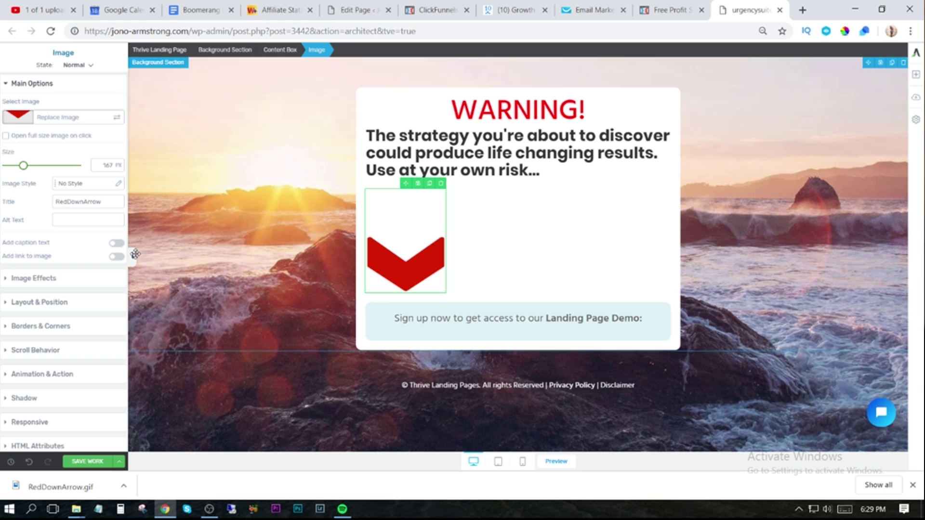
pyautogui.click(42, 302)
pyautogui.click(98, 275)
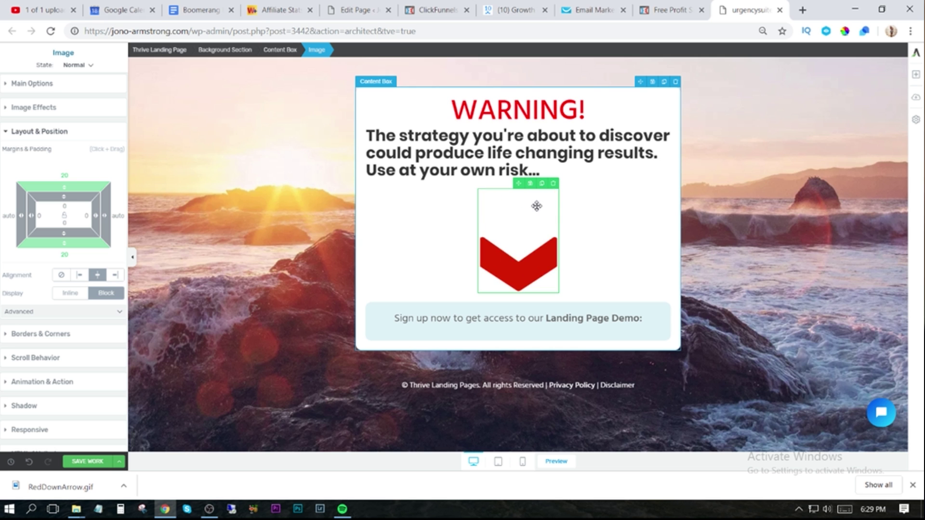
pyautogui.click(22, 86)
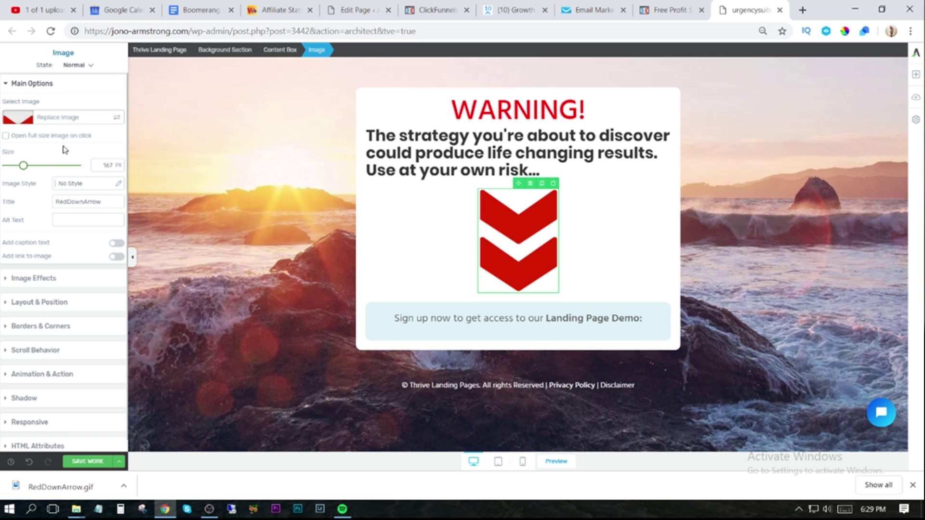
pyautogui.moveTo(20, 165); pyautogui.dragTo(17, 169)
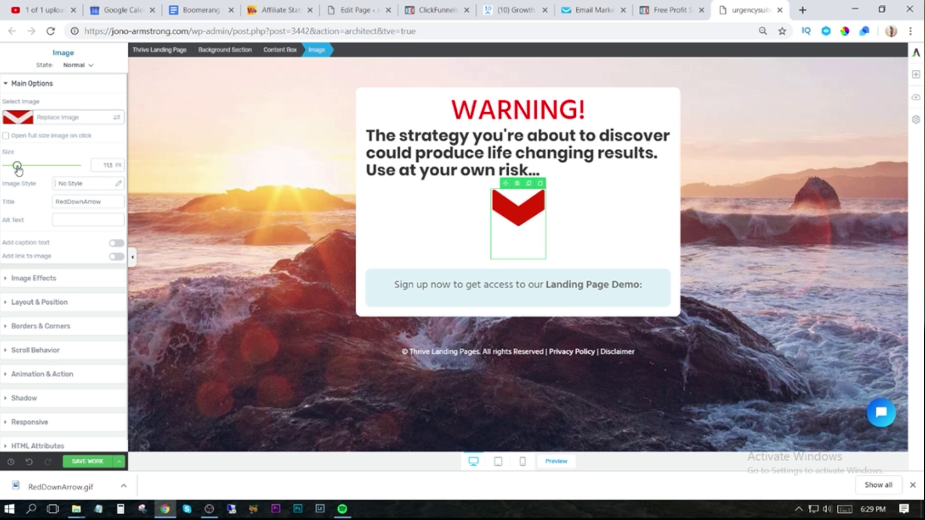
# Copy the headline "Free Software Produces Crazy Results... When I Started Using THIS, I Started Making Over $1000/day" from the live opt-in page
pyautogui.click(676, 14)
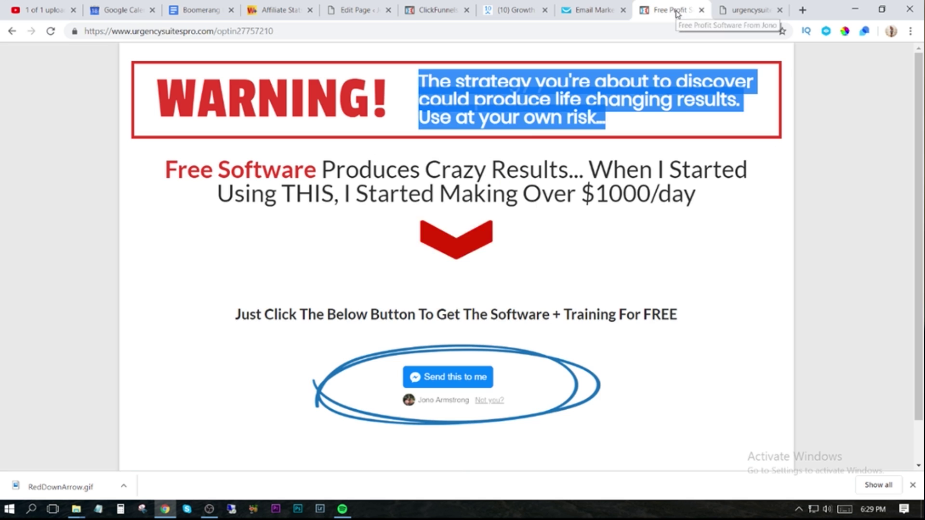
pyautogui.click(650, 289)
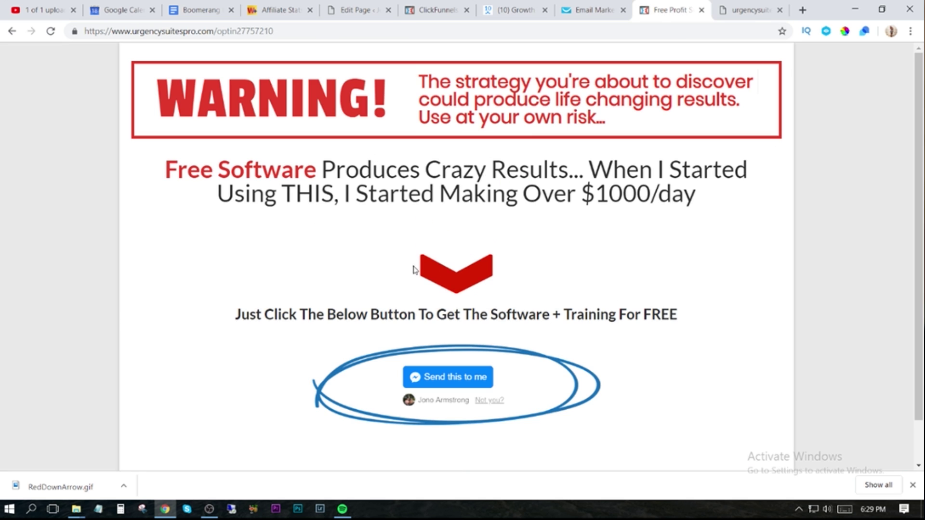
pyautogui.rightClick(456, 250)
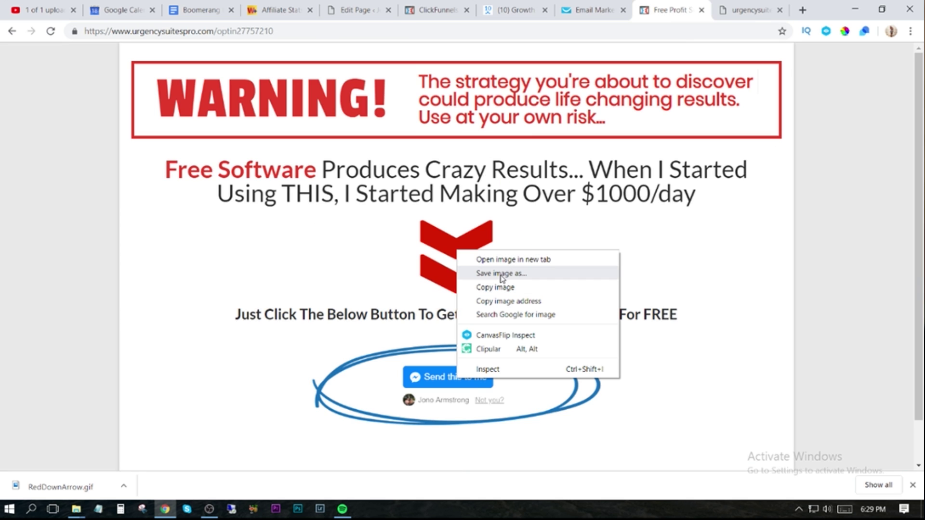
pyautogui.click(270, 286)
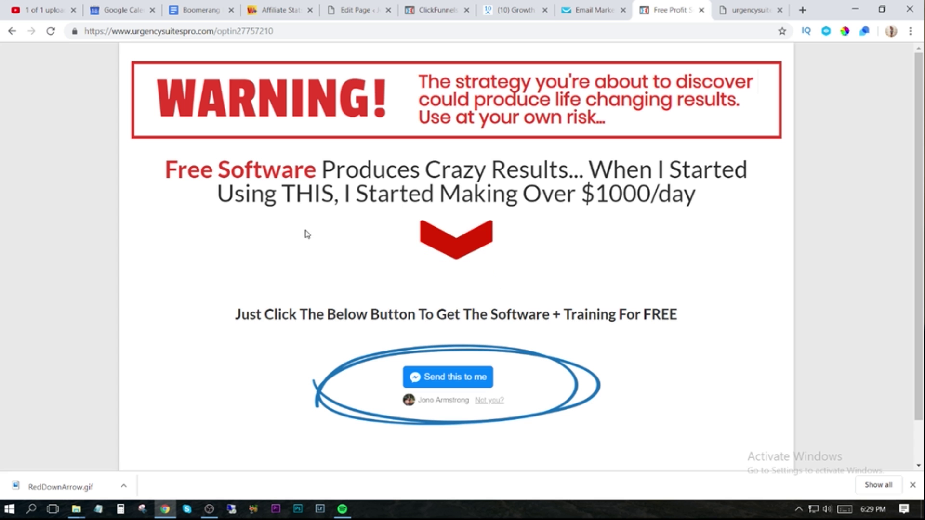
pyautogui.moveTo(167, 168); pyautogui.dragTo(729, 195)
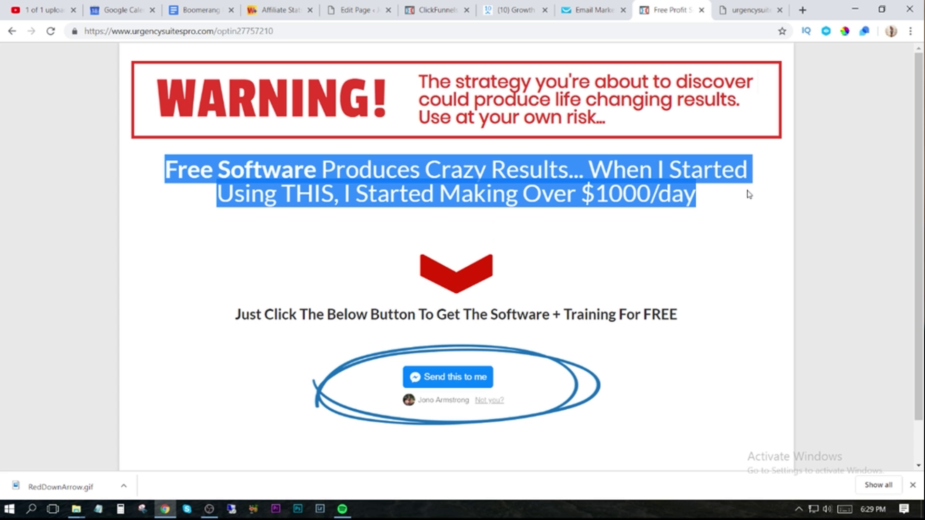
# Change the text color of the entire strategy heading in the Thrive Architect page to red #ff0000
pyautogui.click(746, 12)
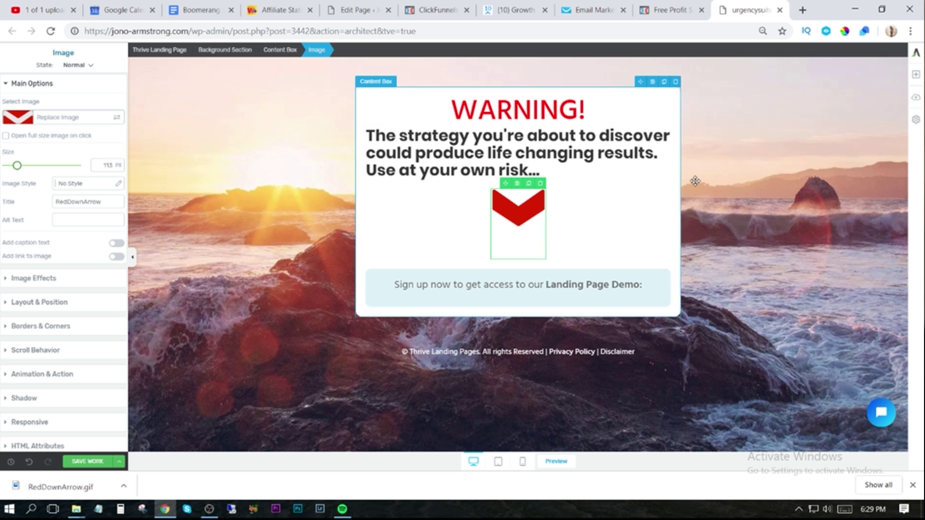
pyautogui.click(392, 144)
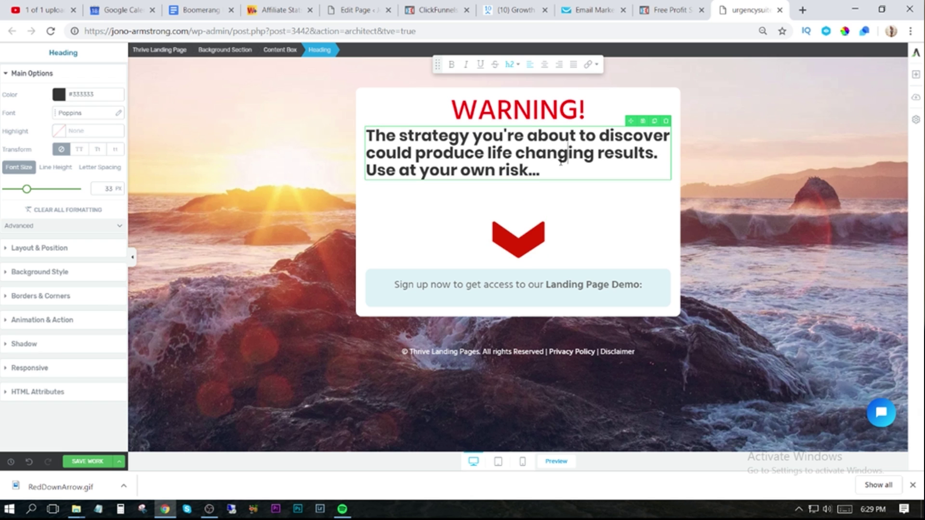
pyautogui.tripleClick(393, 144)
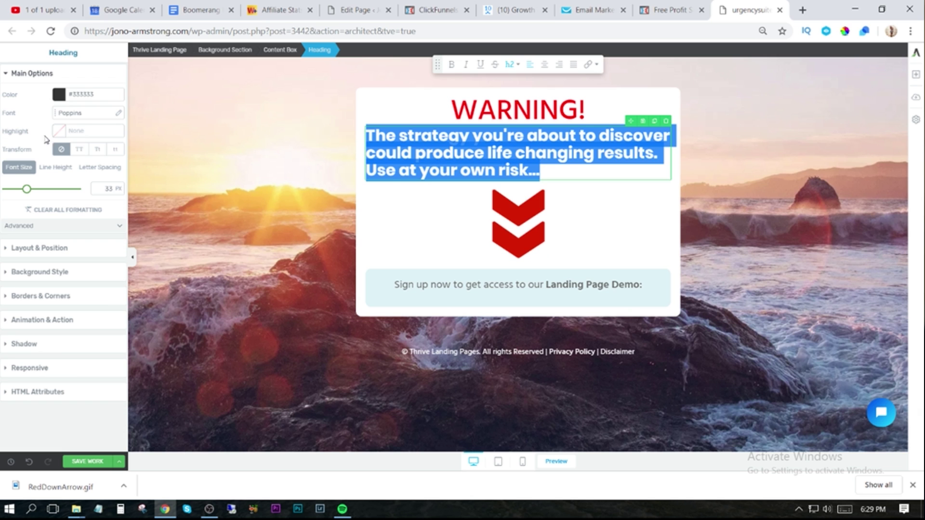
pyautogui.click(59, 94)
pyautogui.click(114, 118)
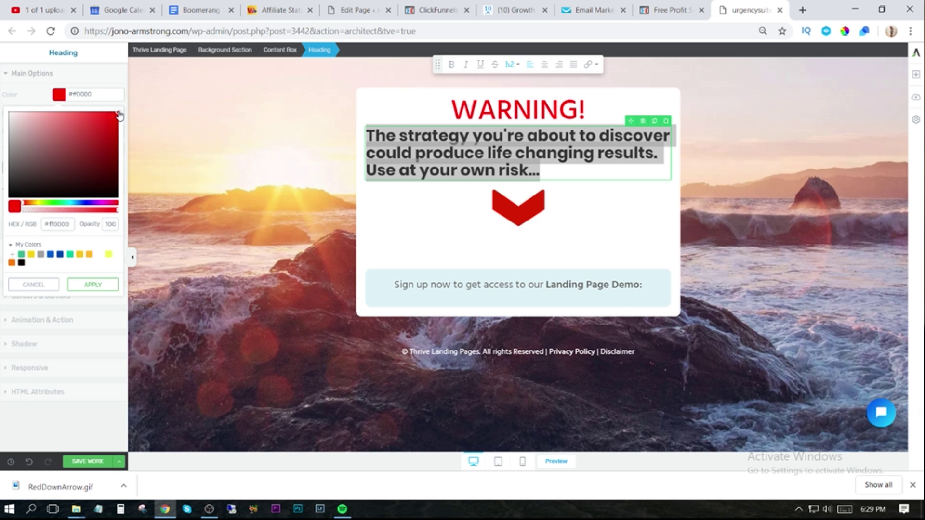
pyautogui.click(93, 284)
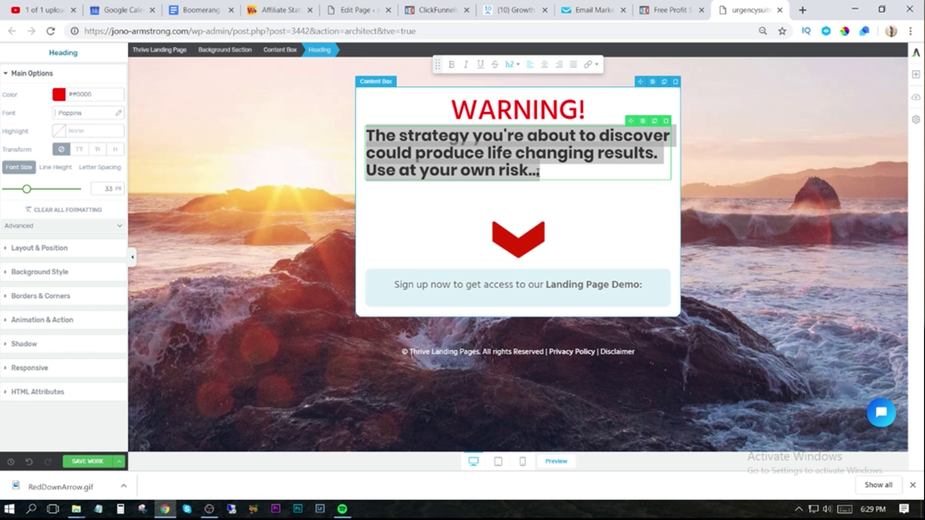
# Reduce the strategy heading's font size to 26 px and center its text in the content box
pyautogui.moveTo(27, 191); pyautogui.dragTo(22, 189)
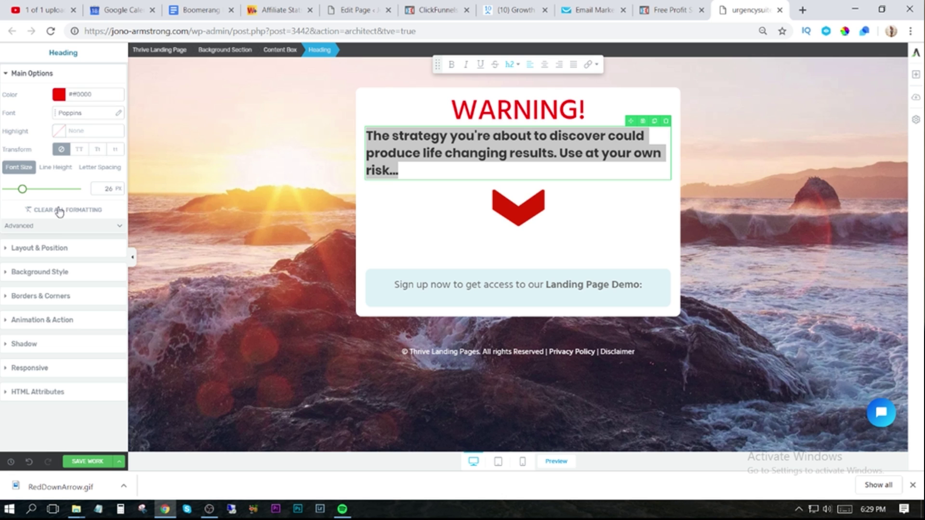
pyautogui.click(68, 249)
pyautogui.click(97, 295)
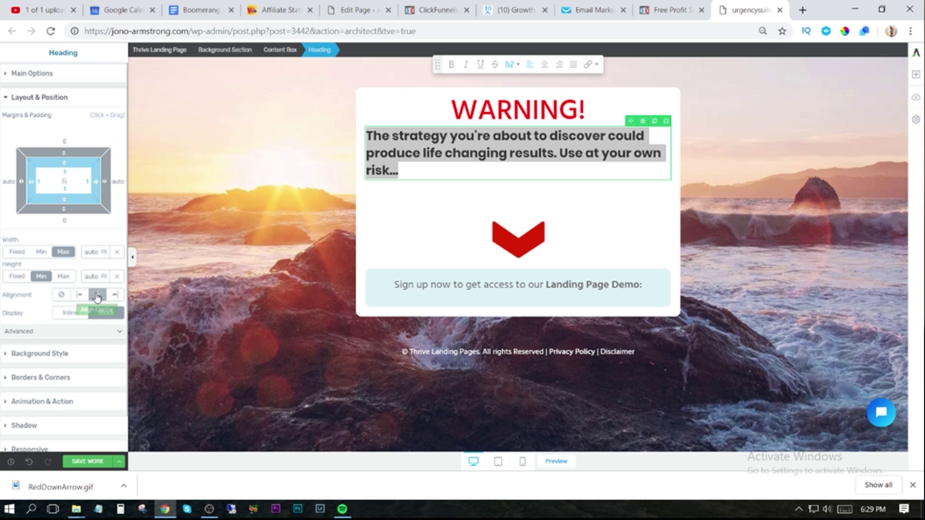
pyautogui.click(544, 64)
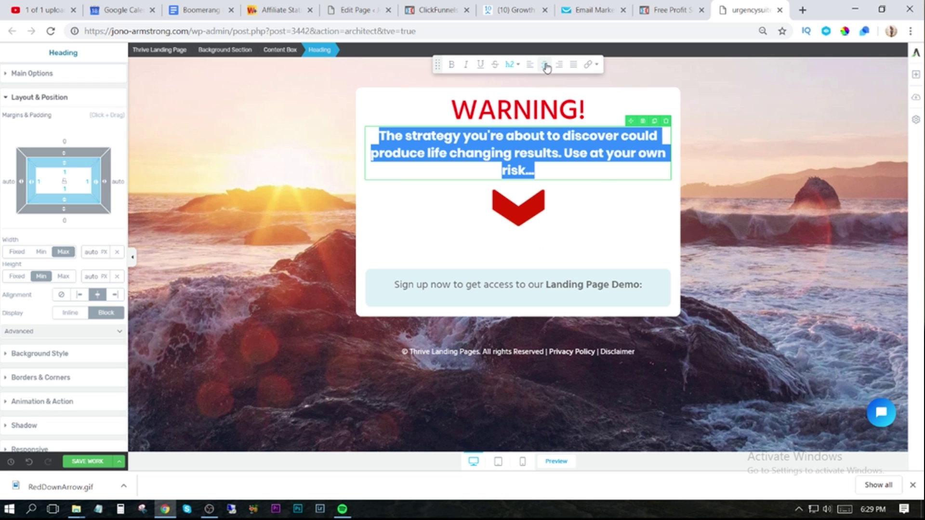
pyautogui.click(650, 190)
# Add a heading between the strategy heading and the red arrow, paste the copied Free Software headline into it and center the text
pyautogui.click(916, 77)
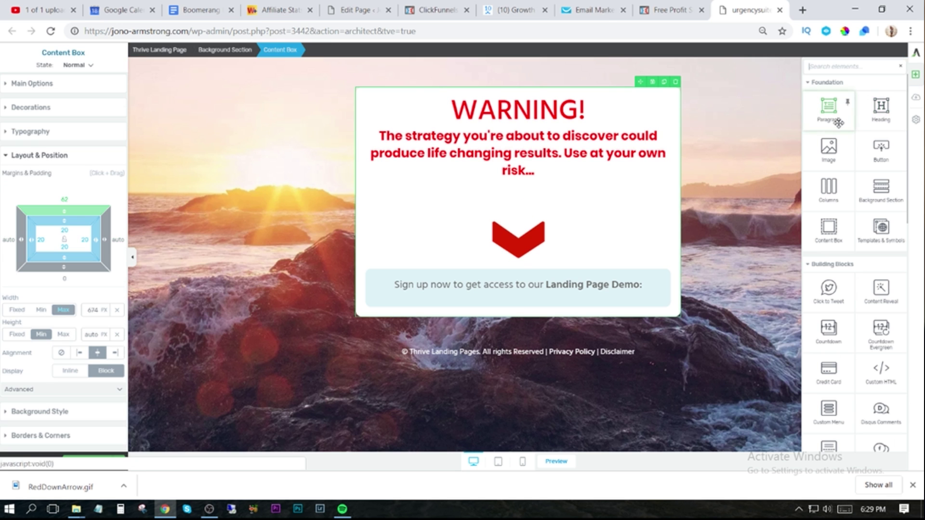
pyautogui.moveTo(882, 113)
pyautogui.mouseDown()
pyautogui.moveTo(522, 173)
pyautogui.moveTo(693, 56)
pyautogui.mouseUp()
pyautogui.click(672, 10)
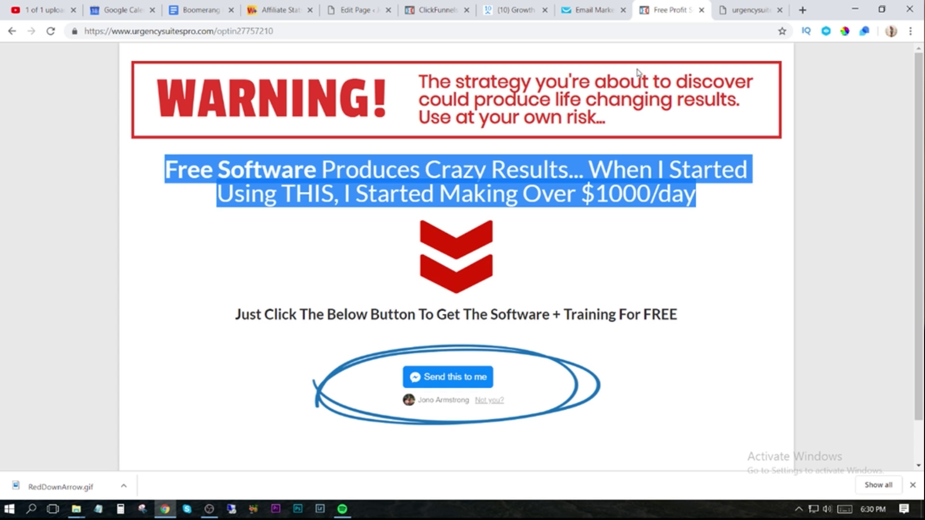
pyautogui.click(744, 10)
pyautogui.hotkey('ctrl', 'v')
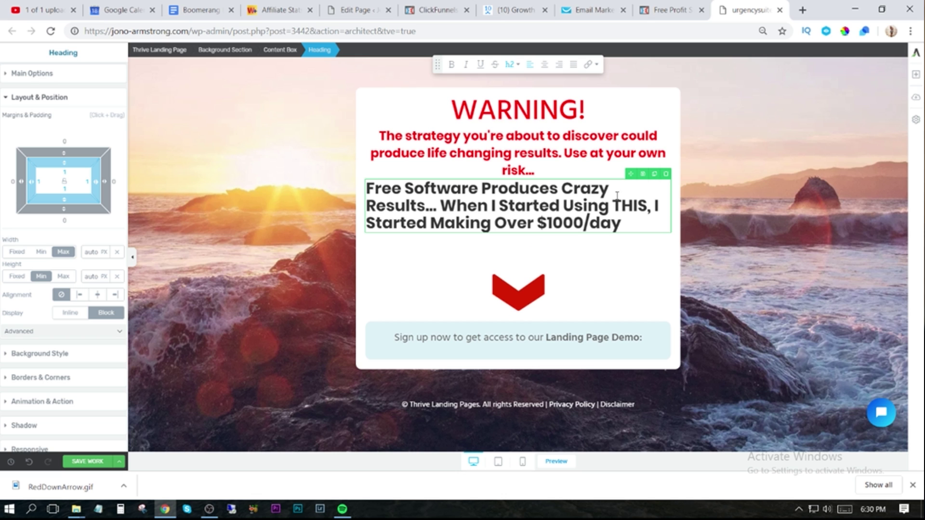
pyautogui.click(544, 64)
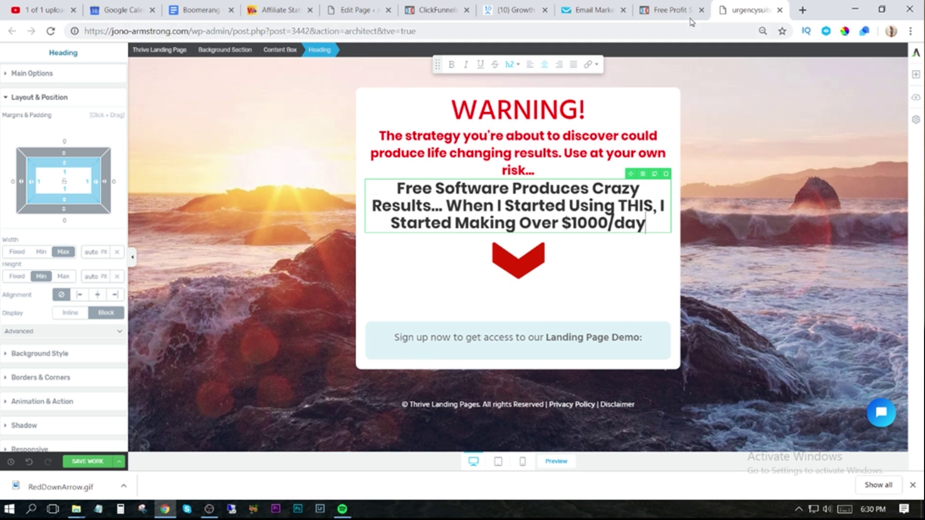
# Add a heading below the red arrow reading "Just Click The Below Button To Get The Software + Training For FREE", copied from the live page
pyautogui.click(674, 10)
pyautogui.click(320, 311)
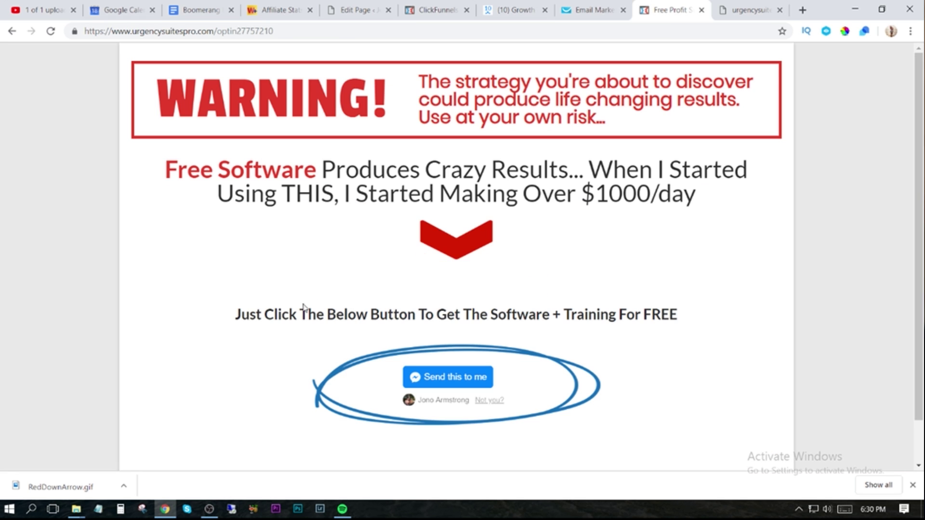
pyautogui.moveTo(236, 314); pyautogui.dragTo(681, 318)
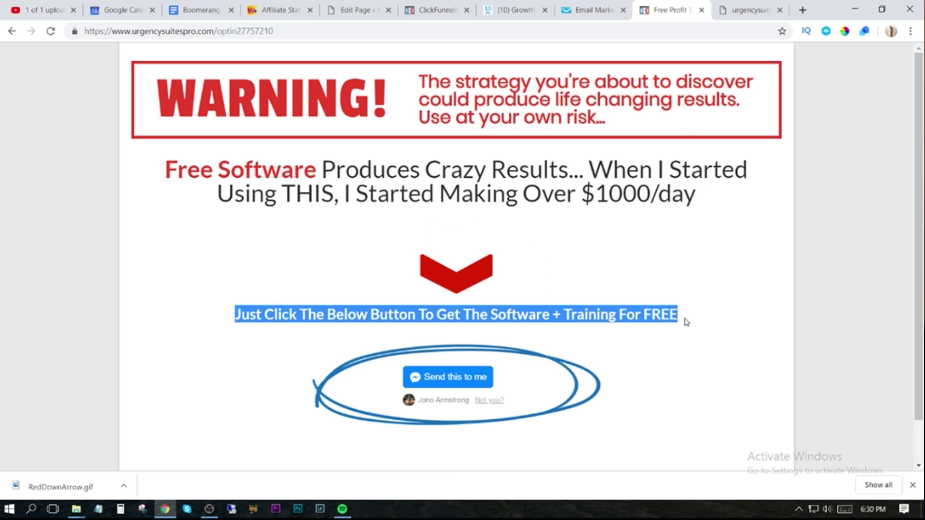
pyautogui.click(753, 9)
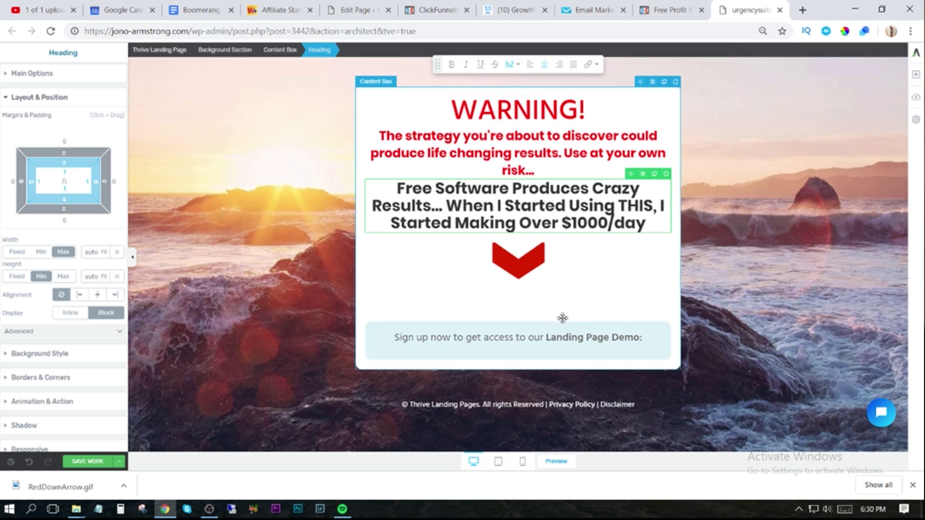
pyautogui.click(916, 74)
pyautogui.moveTo(881, 109); pyautogui.dragTo(515, 316)
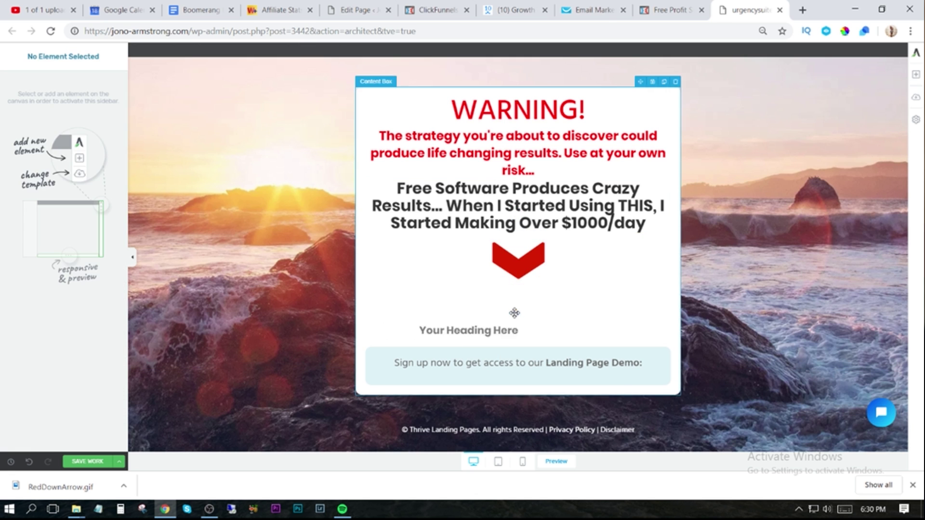
pyautogui.hotkey('ctrl', 'v')
# Center the "Just Click The Below Button" heading and reduce its font size until it fits on one line
pyautogui.moveTo(620, 347); pyautogui.dragTo(359, 327)
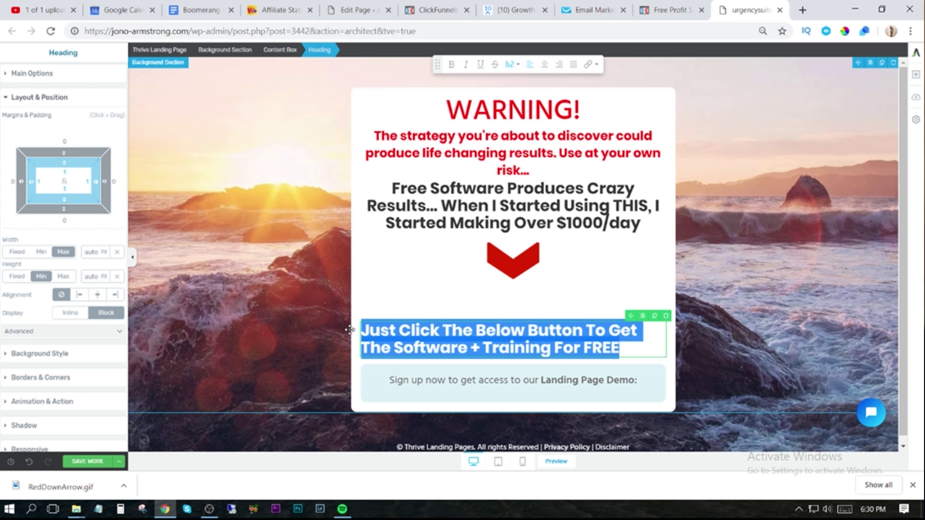
pyautogui.click(544, 65)
pyautogui.click(45, 75)
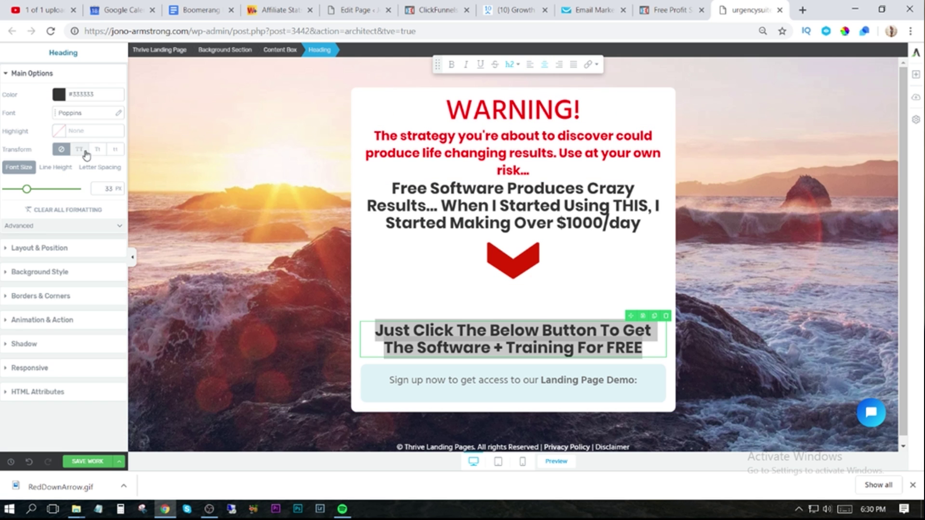
pyautogui.moveTo(32, 190); pyautogui.dragTo(17, 192)
pyautogui.click(609, 401)
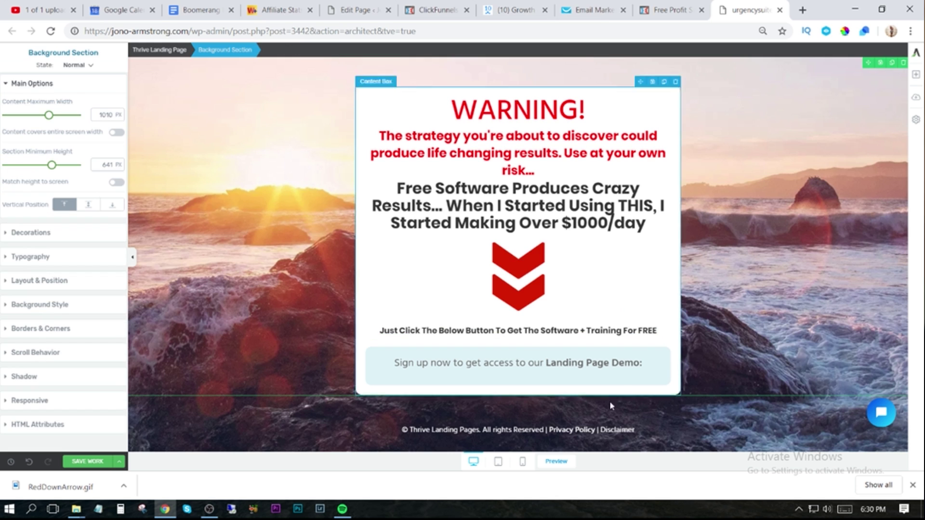
# Delete the "Sign up now to get access to our Landing Page Demo:" text from the light blue content box
pyautogui.click(654, 353)
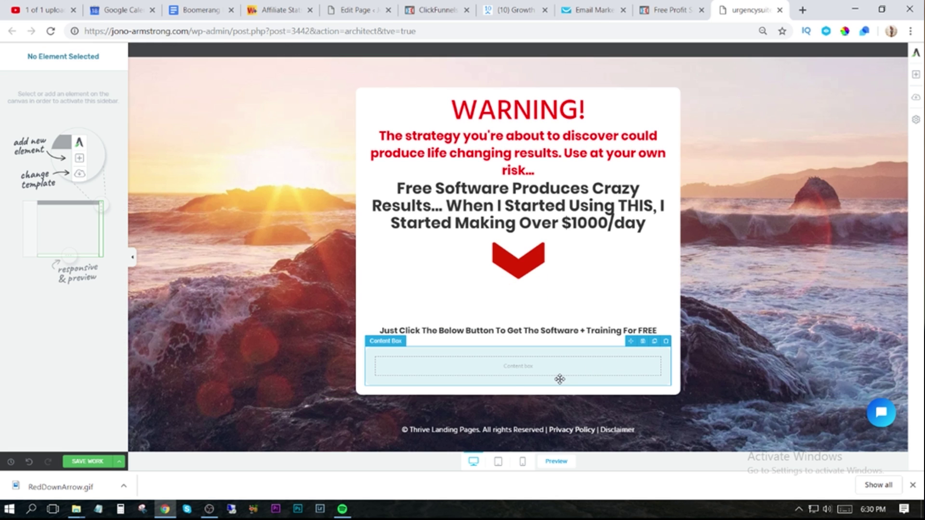